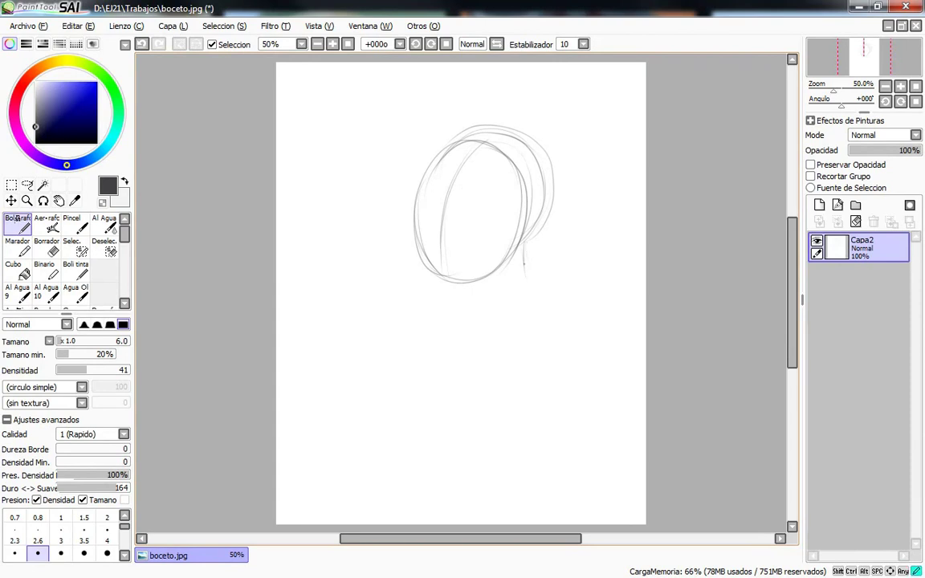
# Step: Sketch the neck and both shoulders below the head, and erase the stray outer lines along the face side of the head
pyautogui.moveTo(595, 315); pyautogui.dragTo(601, 342)
pyautogui.moveTo(418, 259); pyautogui.dragTo(402, 295)
pyautogui.moveTo(533, 214); pyautogui.dragTo(535, 218)
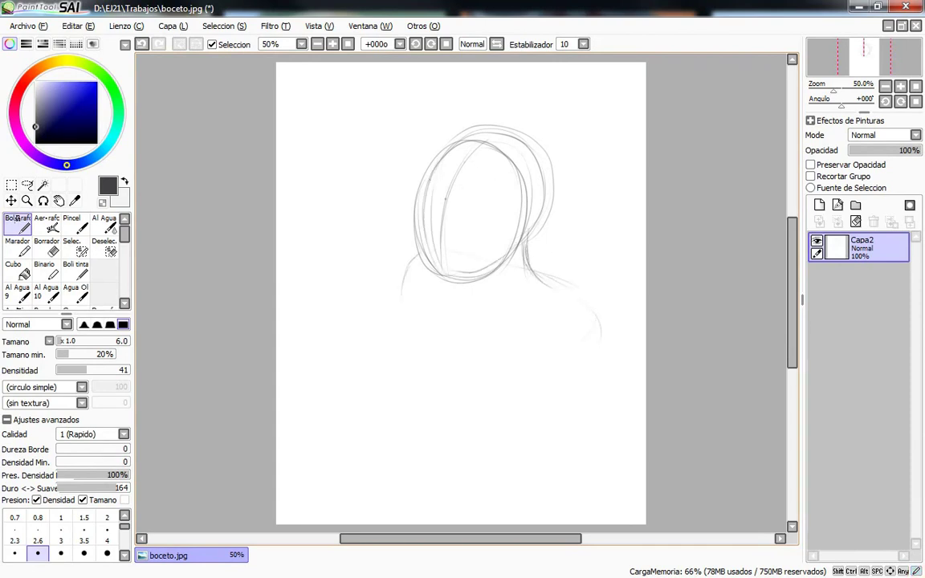
pyautogui.press('e')
pyautogui.click(17, 218)
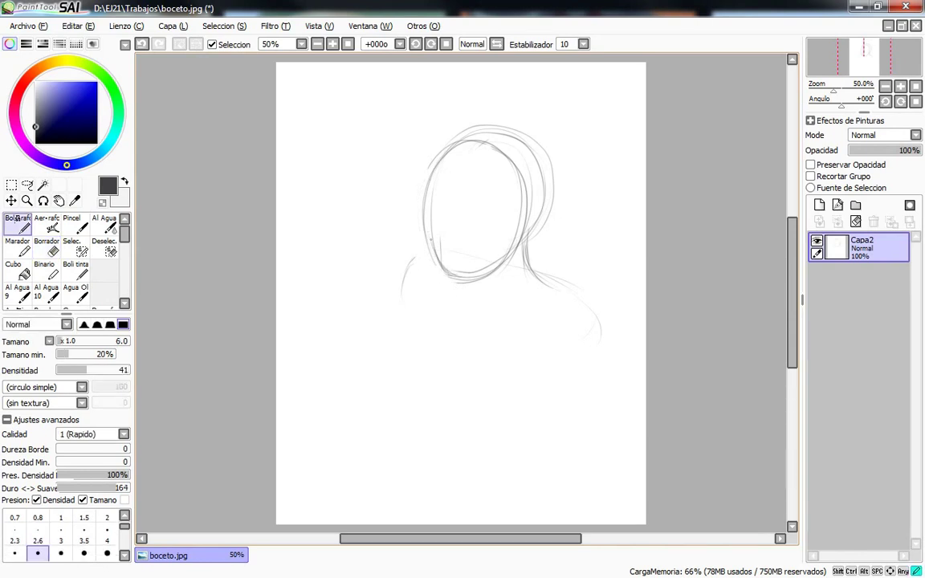
pyautogui.moveTo(498, 261); pyautogui.dragTo(540, 311)
pyautogui.moveTo(524, 274); pyautogui.dragTo(538, 313)
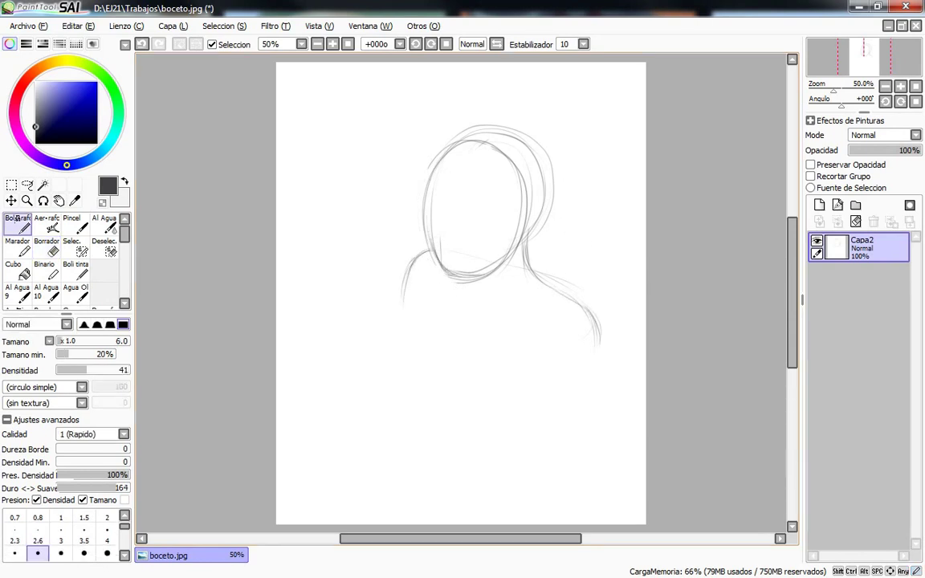
# Step: Sketch the bust, ribcage, upper arms and collarbone lines of the female figure below the shoulders
pyautogui.moveTo(428, 295); pyautogui.dragTo(438, 380)
pyautogui.moveTo(590, 311); pyautogui.dragTo(633, 419)
pyautogui.moveTo(562, 381)
pyautogui.mouseDown()
pyautogui.moveTo(590, 427)
pyautogui.moveTo(633, 419)
pyautogui.moveTo(555, 422)
pyautogui.mouseUp()
pyautogui.moveTo(429, 354)
pyautogui.mouseDown()
pyautogui.moveTo(438, 385)
pyautogui.moveTo(498, 459)
pyautogui.moveTo(549, 432)
pyautogui.mouseUp()
pyautogui.moveTo(429, 294); pyautogui.dragTo(429, 306)
pyautogui.moveTo(411, 256)
pyautogui.mouseDown()
pyautogui.moveTo(412, 384)
pyautogui.moveTo(384, 472)
pyautogui.mouseUp()
pyautogui.moveTo(434, 402); pyautogui.dragTo(400, 477)
pyautogui.moveTo(396, 359); pyautogui.dragTo(380, 394)
pyautogui.moveTo(431, 305)
pyautogui.mouseDown()
pyautogui.moveTo(411, 378)
pyautogui.moveTo(530, 401)
pyautogui.mouseUp()
pyautogui.moveTo(443, 387)
pyautogui.mouseDown()
pyautogui.moveTo(522, 409)
pyautogui.moveTo(573, 383)
pyautogui.mouseUp()
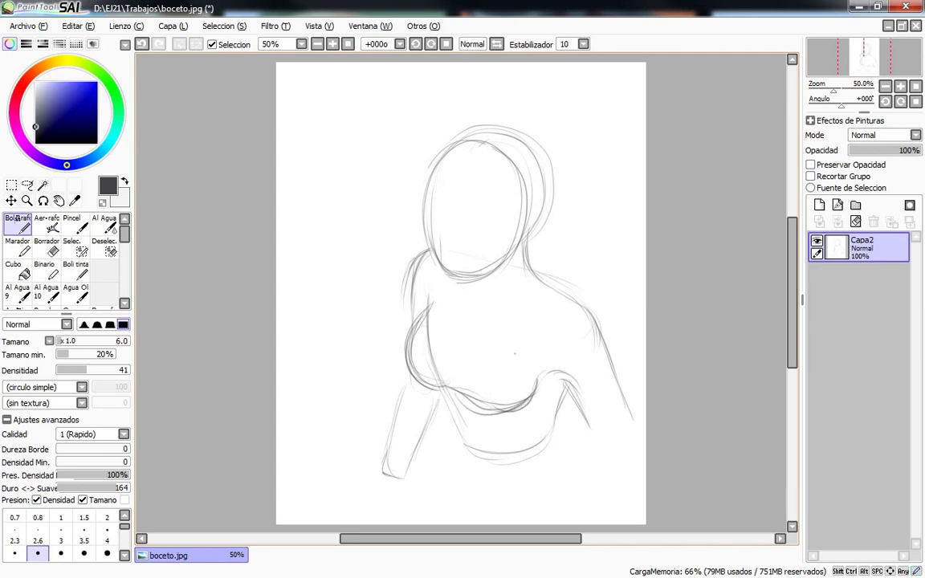
pyautogui.moveTo(490, 291); pyautogui.dragTo(564, 304)
pyautogui.moveTo(514, 275)
pyautogui.mouseDown()
pyautogui.moveTo(516, 289)
pyautogui.moveTo(481, 283)
pyautogui.mouseUp()
# Step: Transform the whole figure sketch, scaling it down and moving it up to make room for the lower body
pyautogui.press('l')
pyautogui.moveTo(444, 93)
pyautogui.mouseDown()
pyautogui.moveTo(382, 517)
pyautogui.moveTo(449, 90)
pyautogui.mouseUp()
pyautogui.hotkey('ctrl', 't')
pyautogui.moveTo(553, 427); pyautogui.dragTo(552, 377)
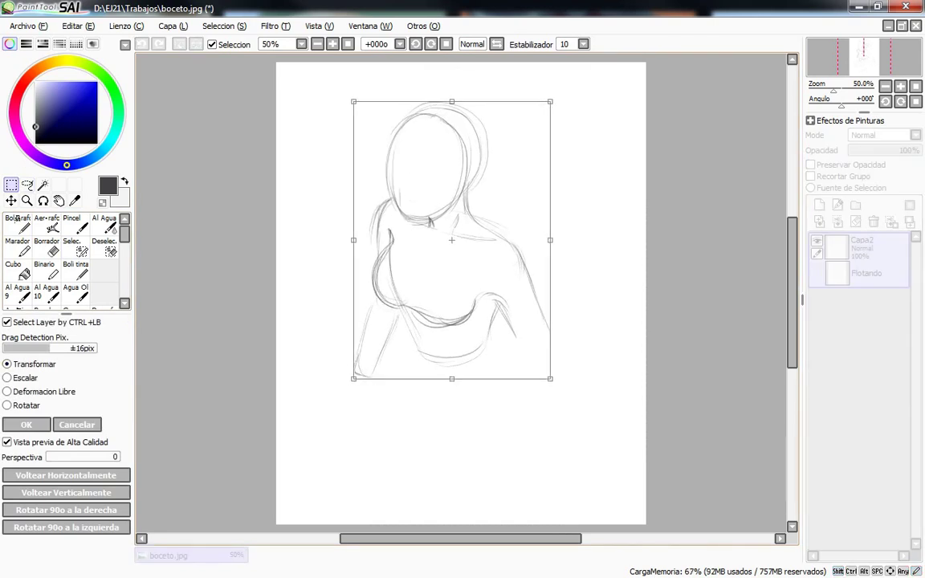
pyautogui.press('Return')
# Step: Sketch the waist, hips and both thighs down to the lower edge of the canvas
pyautogui.press('n')
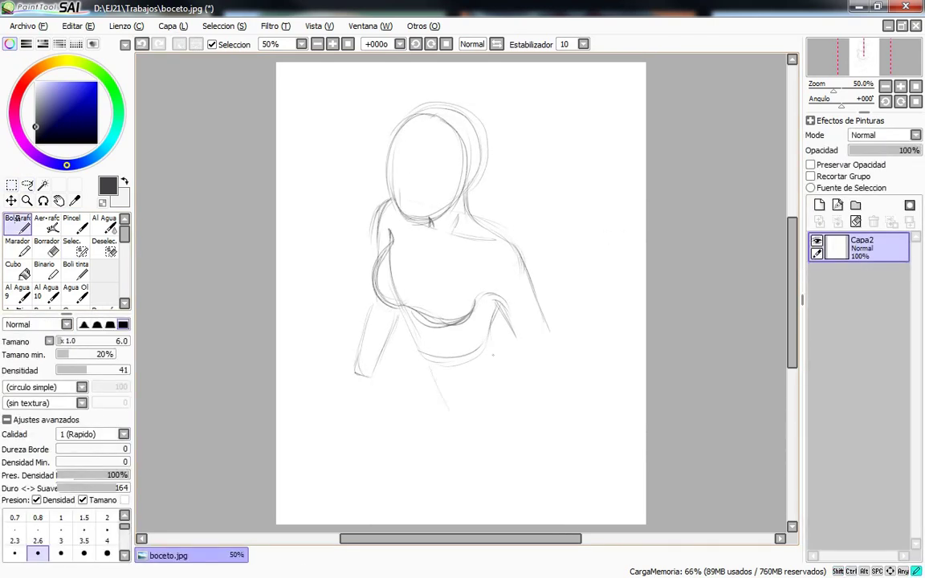
pyautogui.moveTo(464, 395); pyautogui.dragTo(467, 417)
pyautogui.moveTo(415, 358); pyautogui.dragTo(370, 495)
pyautogui.moveTo(476, 426); pyautogui.dragTo(447, 470)
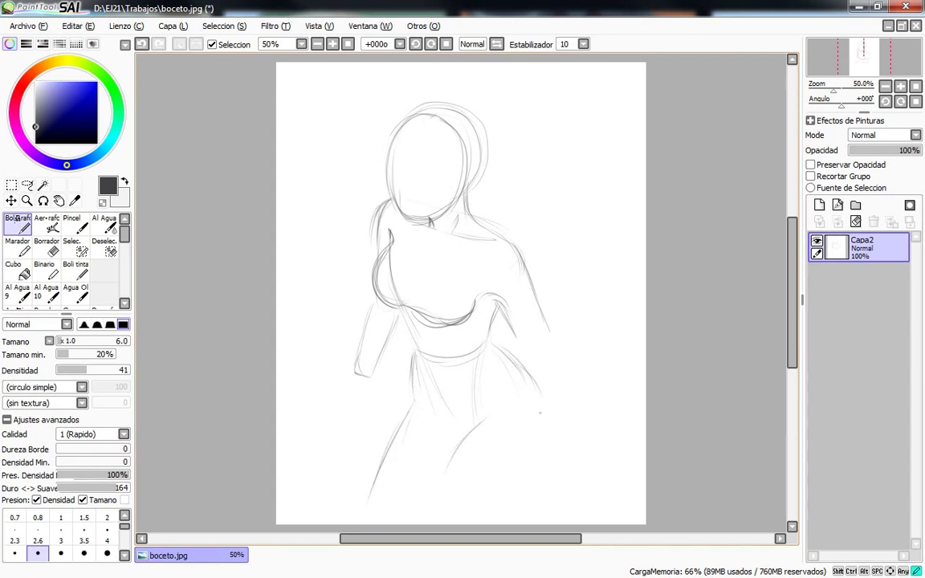
pyautogui.moveTo(492, 339); pyautogui.dragTo(506, 521)
pyautogui.moveTo(493, 405); pyautogui.dragTo(431, 497)
pyautogui.moveTo(413, 350); pyautogui.dragTo(396, 521)
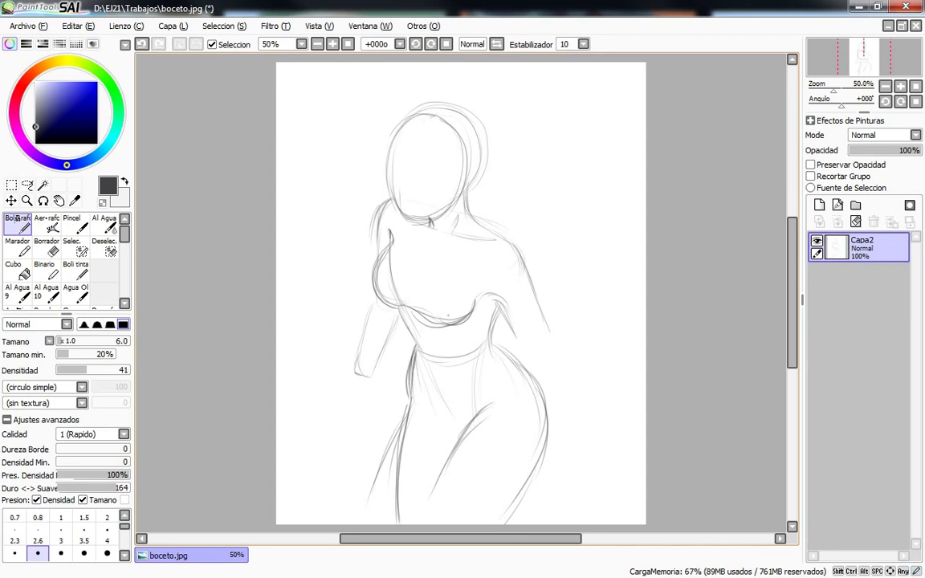
pyautogui.click(480, 372)
pyautogui.moveTo(474, 411); pyautogui.dragTo(422, 522)
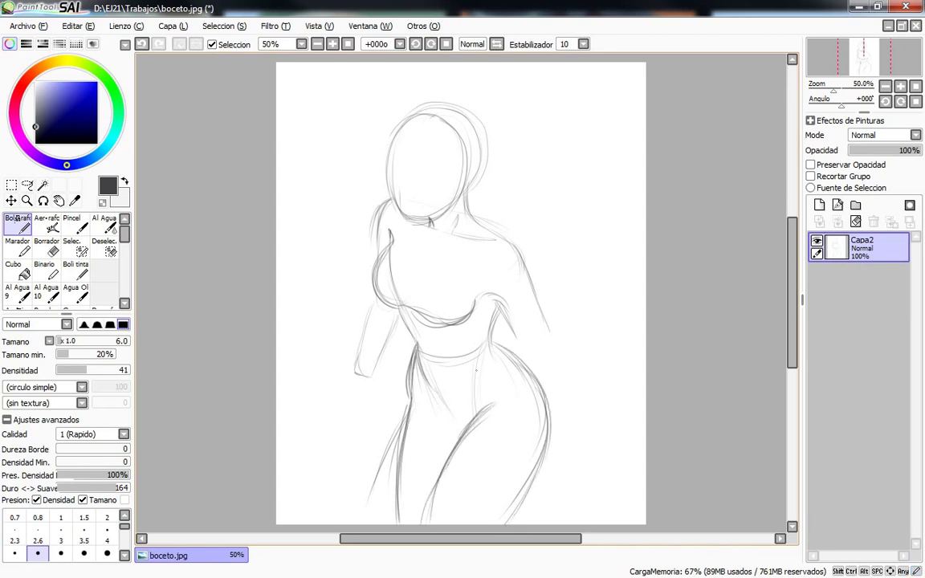
# Step: Reinforce the bust outline and rough in the hand of the far arm and the outstretched forearm of the near arm
pyautogui.moveTo(392, 241)
pyautogui.mouseDown()
pyautogui.moveTo(401, 307)
pyautogui.moveTo(477, 298)
pyautogui.mouseUp()
pyautogui.moveTo(353, 376)
pyautogui.mouseDown()
pyautogui.moveTo(354, 393)
pyautogui.moveTo(388, 410)
pyautogui.mouseUp()
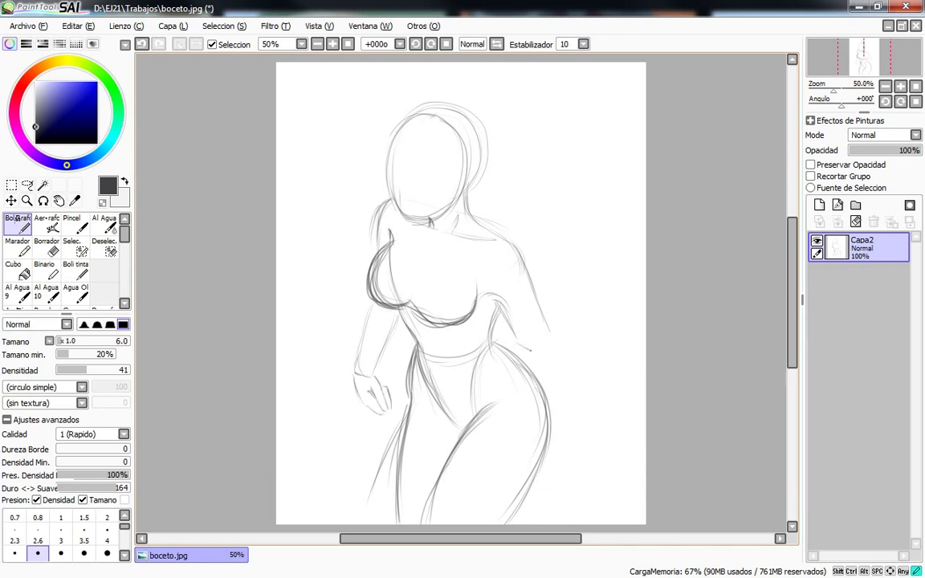
pyautogui.moveTo(544, 318); pyautogui.dragTo(612, 358)
pyautogui.moveTo(548, 346); pyautogui.dragTo(596, 374)
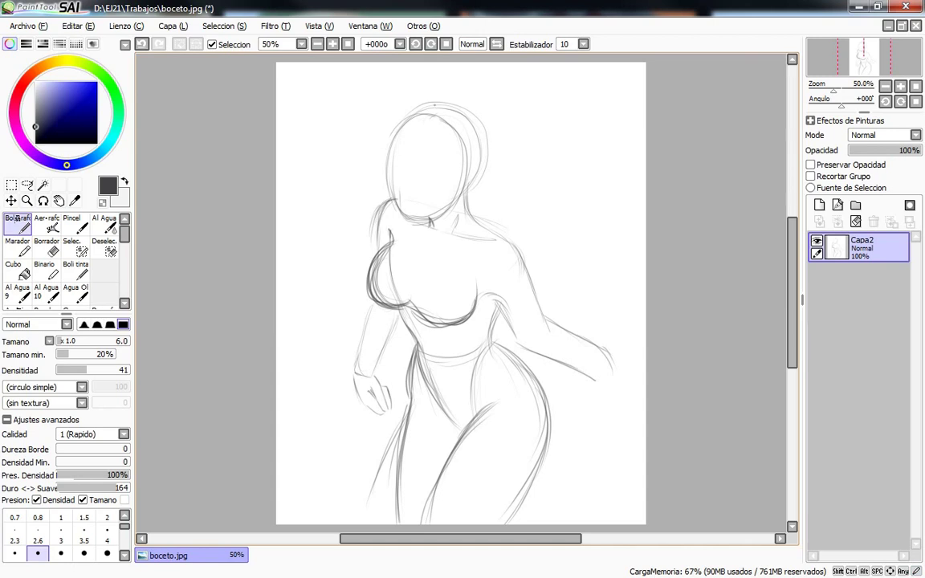
# Step: Add curved guidelines across the face and darken the contours of the bust and far shoulder
pyautogui.moveTo(421, 118); pyautogui.dragTo(391, 222)
pyautogui.click(474, 196)
pyautogui.moveTo(444, 315)
pyautogui.mouseDown()
pyautogui.moveTo(430, 373)
pyautogui.moveTo(434, 352)
pyautogui.mouseUp()
pyautogui.moveTo(379, 251); pyautogui.dragTo(370, 285)
pyautogui.moveTo(382, 210); pyautogui.dragTo(366, 278)
pyautogui.moveTo(390, 233)
pyautogui.mouseDown()
pyautogui.moveTo(368, 282)
pyautogui.moveTo(430, 290)
pyautogui.mouseUp()
pyautogui.moveTo(371, 294); pyautogui.dragTo(379, 312)
pyautogui.moveTo(438, 319); pyautogui.dragTo(476, 296)
# Step: Sketch a large oval shield behind the far hand, and a near hand gripping a long diagonal weapon shaft
pyautogui.moveTo(342, 372); pyautogui.dragTo(357, 383)
pyautogui.moveTo(368, 283)
pyautogui.mouseDown()
pyautogui.moveTo(330, 440)
pyautogui.moveTo(371, 454)
pyautogui.mouseUp()
pyautogui.moveTo(602, 344)
pyautogui.mouseDown()
pyautogui.moveTo(620, 405)
pyautogui.moveTo(612, 432)
pyautogui.mouseUp()
pyautogui.moveTo(589, 400)
pyautogui.mouseDown()
pyautogui.moveTo(604, 407)
pyautogui.moveTo(609, 426)
pyautogui.moveTo(502, 522)
pyautogui.mouseUp()
pyautogui.moveTo(621, 406); pyautogui.dragTo(530, 522)
pyautogui.moveTo(643, 336); pyautogui.dragTo(617, 377)
# Step: Define the near shoulder and arm joint, strengthen the neck and arm contours, and add curved waistband lines
pyautogui.moveTo(480, 289); pyautogui.dragTo(552, 319)
pyautogui.moveTo(450, 211); pyautogui.dragTo(492, 241)
pyautogui.moveTo(434, 192)
pyautogui.mouseDown()
pyautogui.moveTo(520, 257)
pyautogui.moveTo(496, 311)
pyautogui.mouseUp()
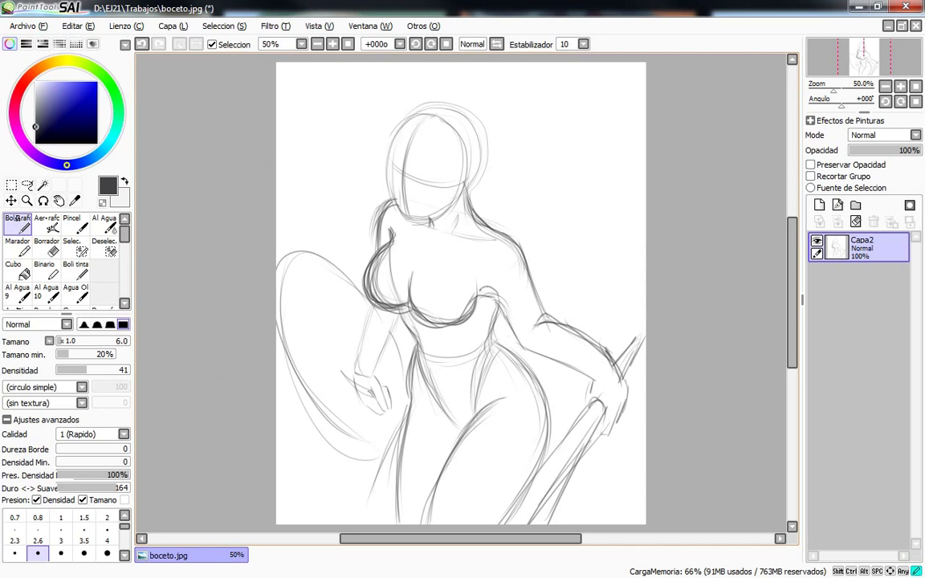
pyautogui.moveTo(468, 210); pyautogui.dragTo(514, 241)
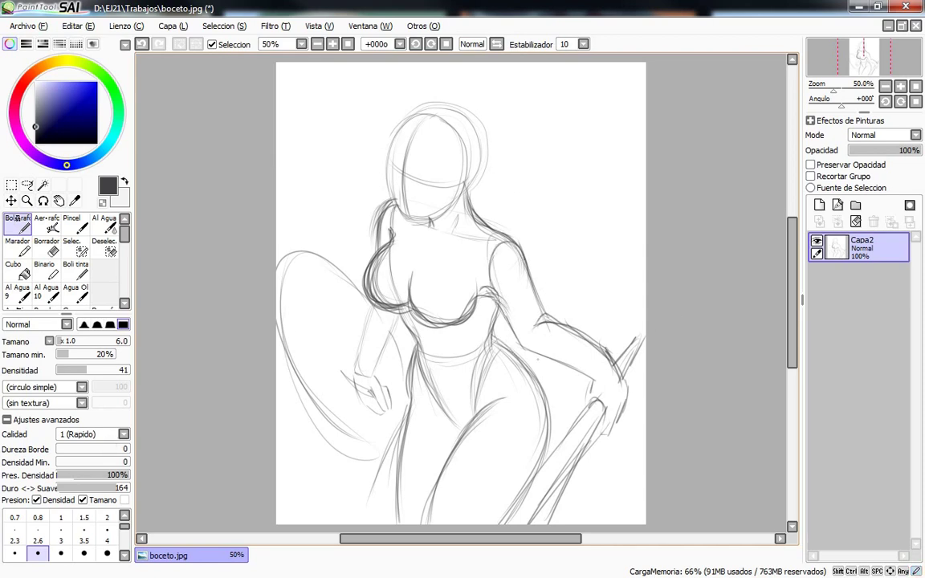
pyautogui.click(430, 296)
pyautogui.moveTo(440, 363); pyautogui.dragTo(441, 372)
pyautogui.moveTo(374, 318); pyautogui.dragTo(433, 330)
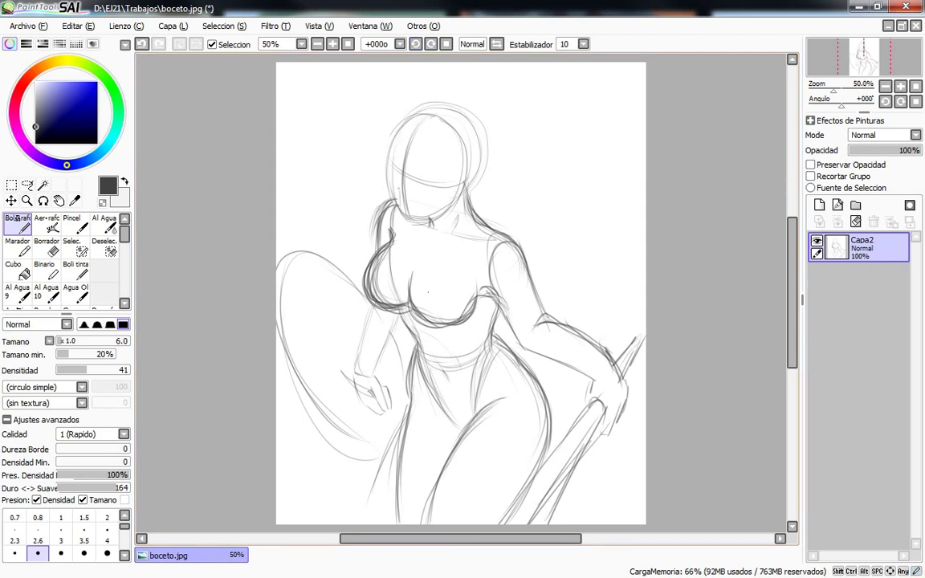
# Step: Sketch the eyes, eyebrows, nose and mouth along the face guidelines and check the face in a mirrored view
pyautogui.click(416, 196)
pyautogui.moveTo(377, 155); pyautogui.dragTo(392, 164)
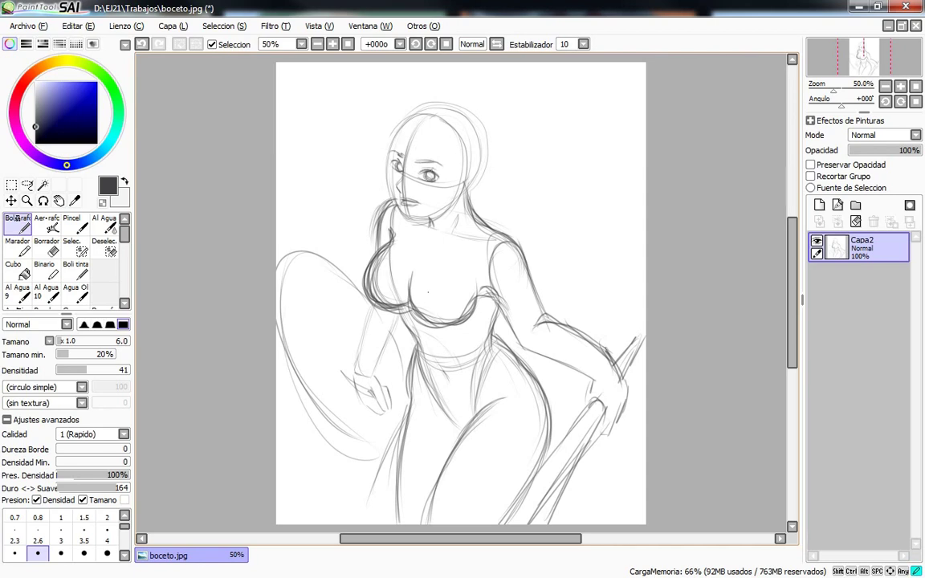
pyautogui.moveTo(354, 113)
pyautogui.mouseDown()
pyautogui.moveTo(358, 189)
pyautogui.moveTo(387, 199)
pyautogui.mouseUp()
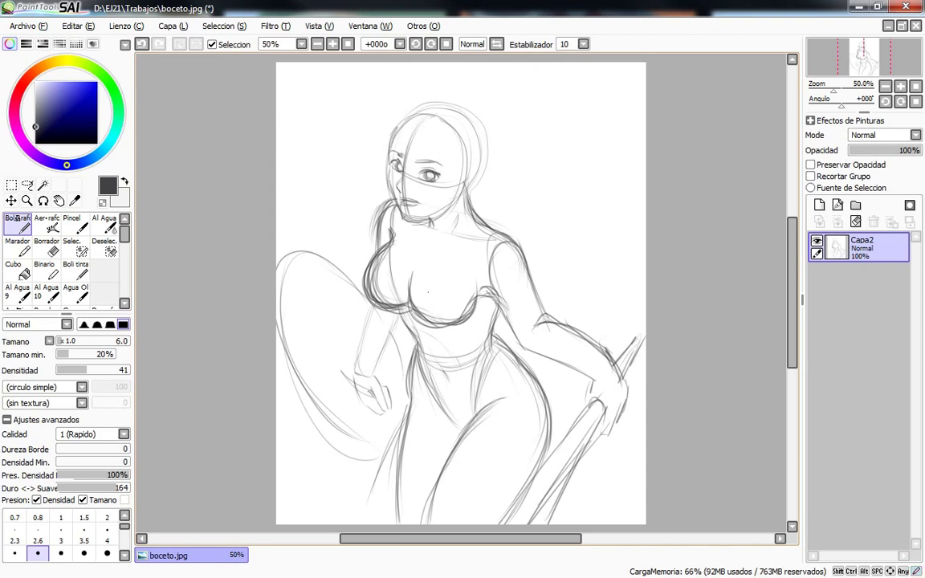
pyautogui.moveTo(384, 152); pyautogui.dragTo(394, 165)
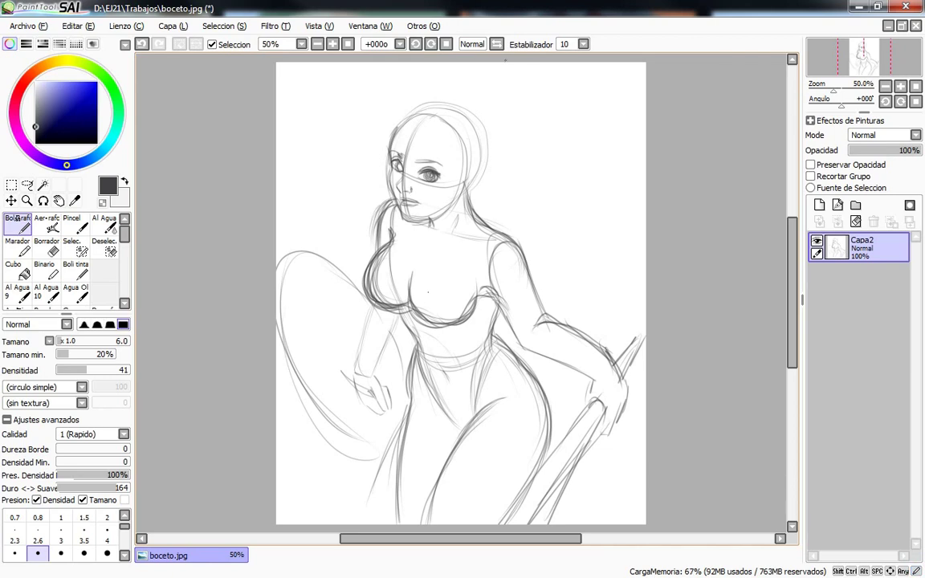
pyautogui.press('h')
pyautogui.press('h')
# Step: Sketch the hairline framing the face and erase the shading inside the eyes
pyautogui.moveTo(393, 122)
pyautogui.mouseDown()
pyautogui.moveTo(424, 119)
pyautogui.moveTo(380, 156)
pyautogui.moveTo(437, 172)
pyautogui.mouseUp()
pyautogui.press('e')
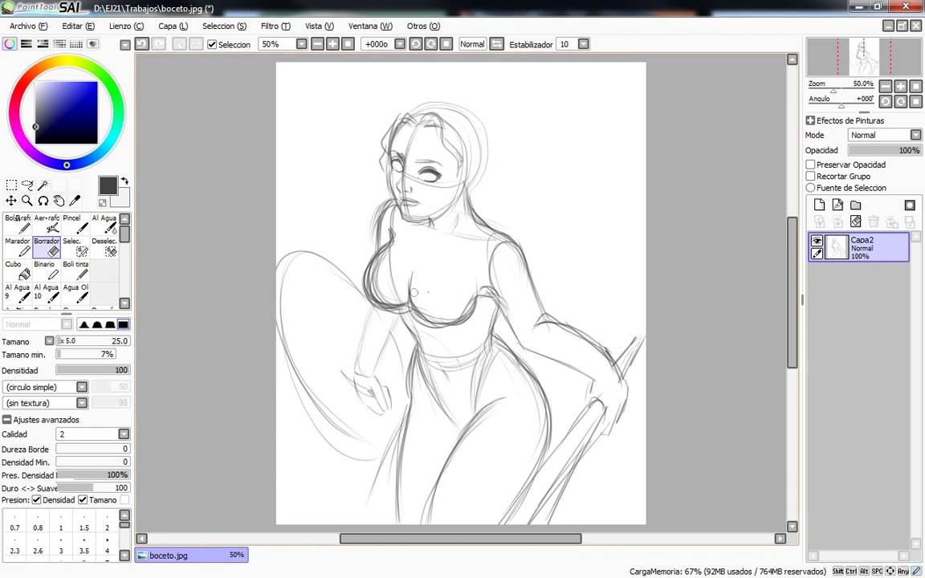
pyautogui.click(16, 219)
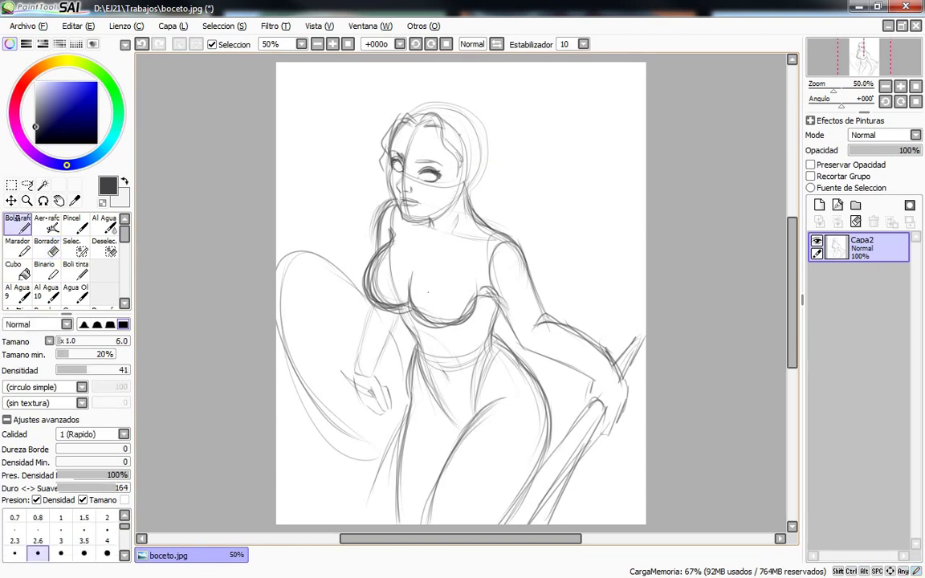
# Step: Sketch voluminous wavy hair around the head, with long strands flowing behind the near shoulder
pyautogui.moveTo(424, 100)
pyautogui.mouseDown()
pyautogui.moveTo(443, 165)
pyautogui.moveTo(376, 133)
pyautogui.moveTo(457, 139)
pyautogui.mouseUp()
pyautogui.moveTo(411, 144); pyautogui.dragTo(450, 189)
pyautogui.moveTo(362, 89); pyautogui.dragTo(330, 177)
pyautogui.moveTo(402, 76); pyautogui.dragTo(502, 90)
pyautogui.moveTo(474, 157); pyautogui.dragTo(538, 225)
pyautogui.moveTo(462, 113); pyautogui.dragTo(546, 149)
pyautogui.moveTo(378, 76); pyautogui.dragTo(354, 128)
pyautogui.moveTo(523, 186); pyautogui.dragTo(478, 223)
pyautogui.moveTo(529, 88); pyautogui.dragTo(554, 144)
pyautogui.moveTo(459, 89); pyautogui.dragTo(502, 63)
pyautogui.moveTo(358, 147); pyautogui.dragTo(386, 163)
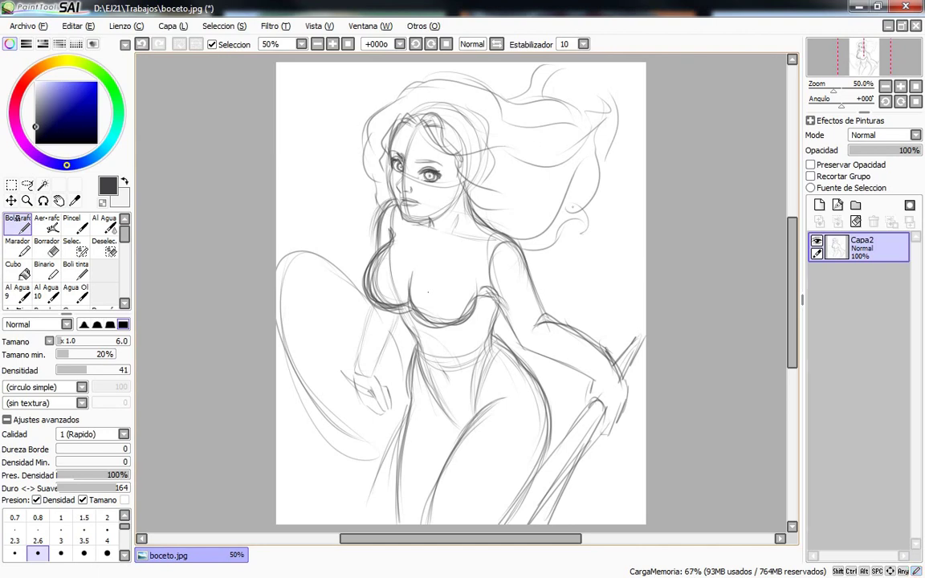
# Step: Lower the sketch layer's opacity to 23% and add a new layer above it for the line work
pyautogui.moveTo(908, 150); pyautogui.dragTo(866, 150)
pyautogui.click(819, 205)
pyautogui.scroll(1, 573, 167)
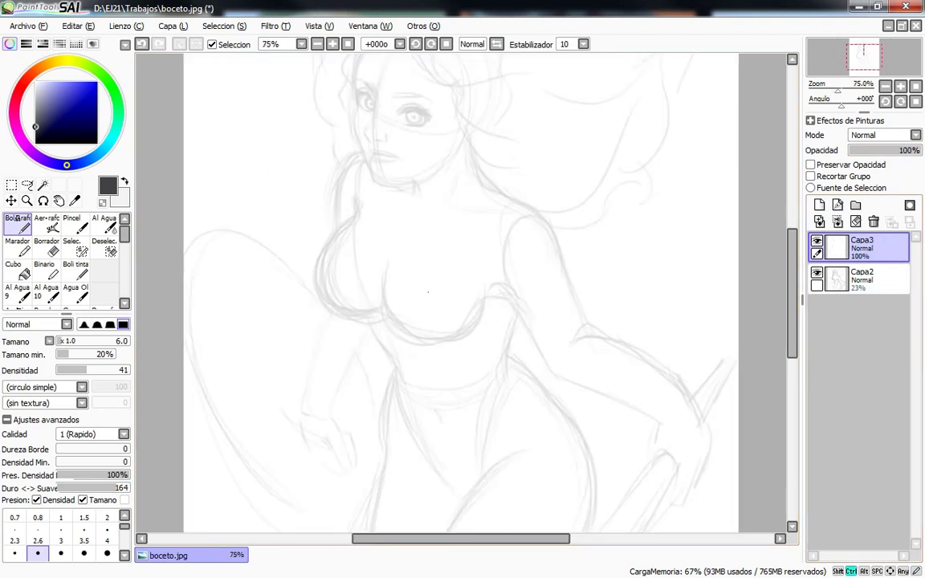
# Step: Trace the face contour from forehead to jaw and draw the far eye on the new layer
pyautogui.moveTo(369, 110)
pyautogui.mouseDown()
pyautogui.moveTo(362, 153)
pyautogui.moveTo(380, 244)
pyautogui.mouseUp()
pyautogui.moveTo(468, 199); pyautogui.dragTo(405, 250)
pyautogui.moveTo(362, 191); pyautogui.dragTo(366, 115)
pyautogui.moveTo(378, 170)
pyautogui.mouseDown()
pyautogui.moveTo(375, 153)
pyautogui.moveTo(381, 166)
pyautogui.moveTo(368, 165)
pyautogui.moveTo(382, 165)
pyautogui.moveTo(378, 155)
pyautogui.mouseUp()
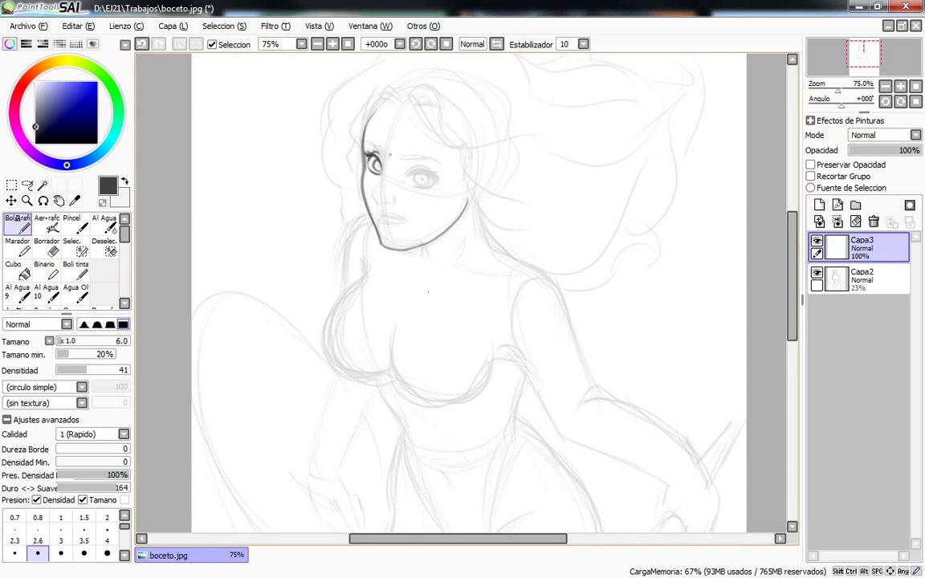
# Step: Draw the near eye with its lashes and the nose in dark lines, working in a mirrored view
pyautogui.press('h')
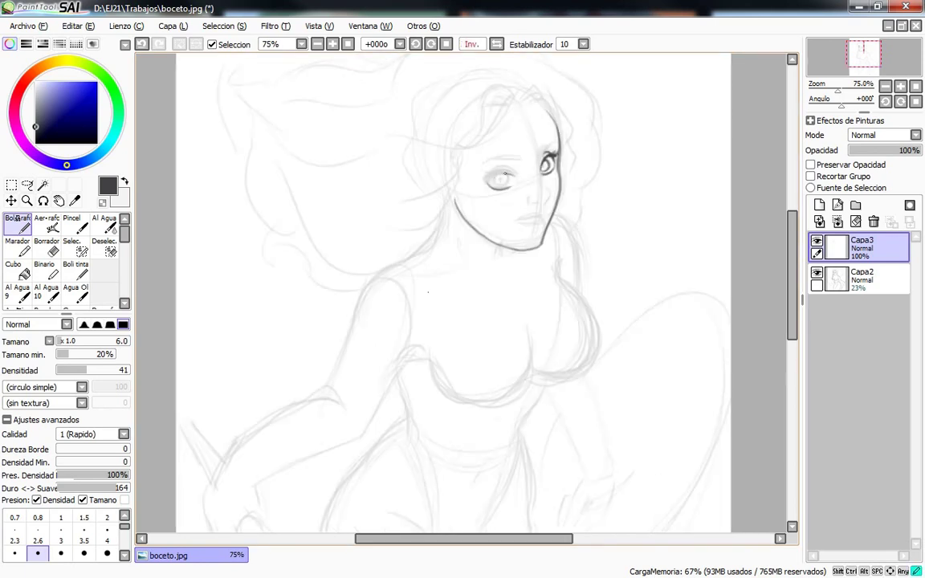
pyautogui.moveTo(488, 180); pyautogui.dragTo(511, 175)
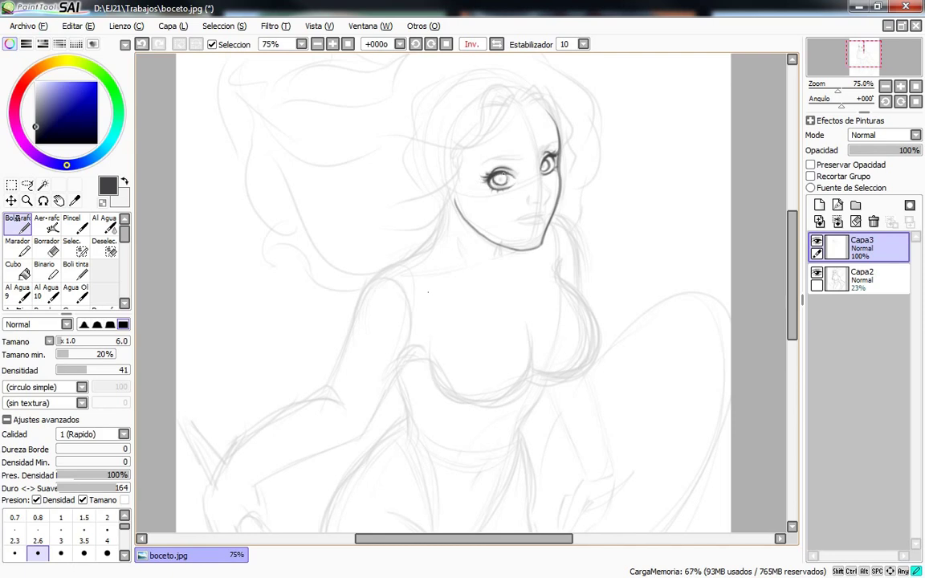
pyautogui.moveTo(546, 193); pyautogui.dragTo(549, 201)
pyautogui.press('h')
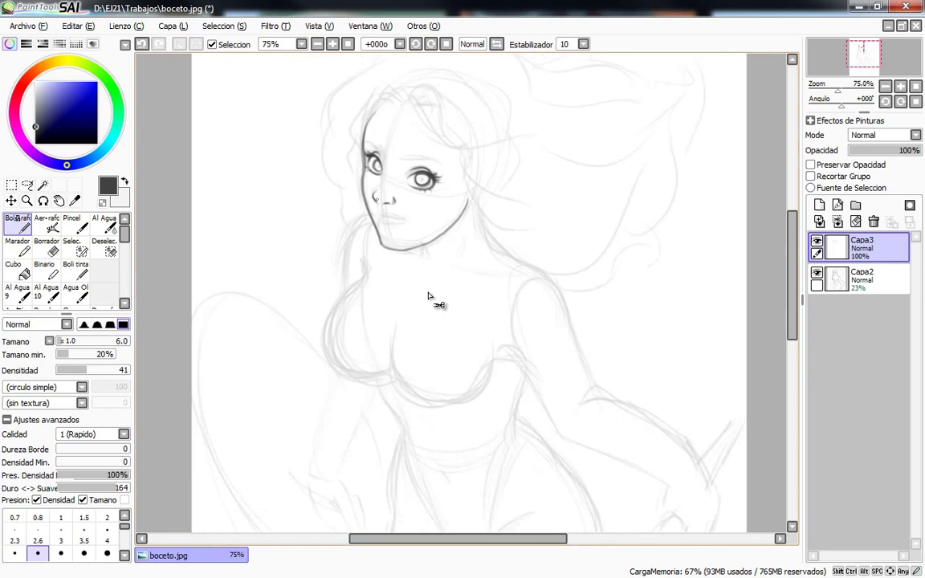
# Step: Draw the lips over the faded sketch, undoing and erasing unsatisfactory strokes
pyautogui.moveTo(378, 215); pyautogui.dragTo(402, 222)
pyautogui.hotkey('ctrl', 'z')
pyautogui.press('h')
pyautogui.press('h')
pyautogui.press('e')
pyautogui.moveTo(379, 217); pyautogui.dragTo(404, 218)
pyautogui.press('n')
pyautogui.hotkey('ctrl', 'z')
pyautogui.hotkey('ctrl', 'z')
pyautogui.hotkey('ctrl', 'z')
pyautogui.hotkey('ctrl', 'z')
pyautogui.press('e')
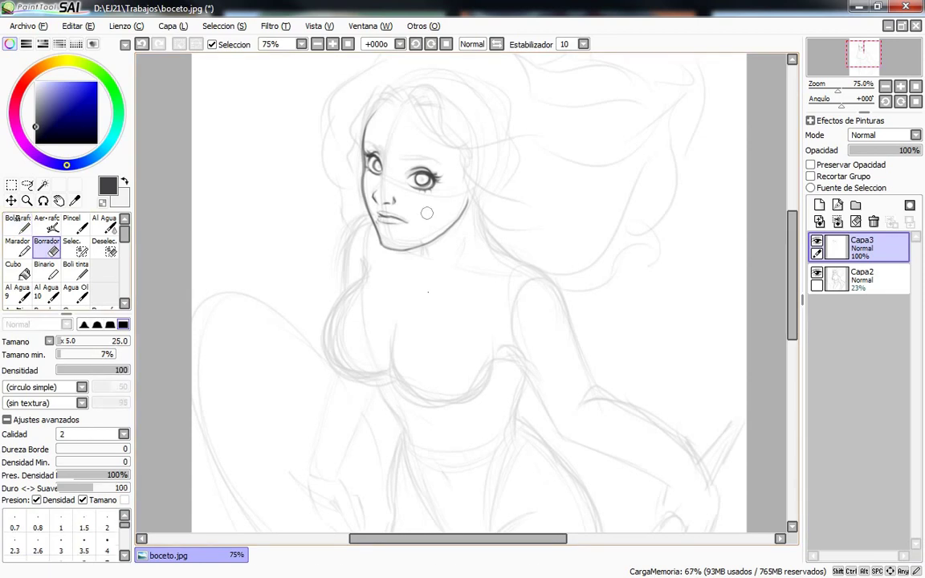
pyautogui.press('n')
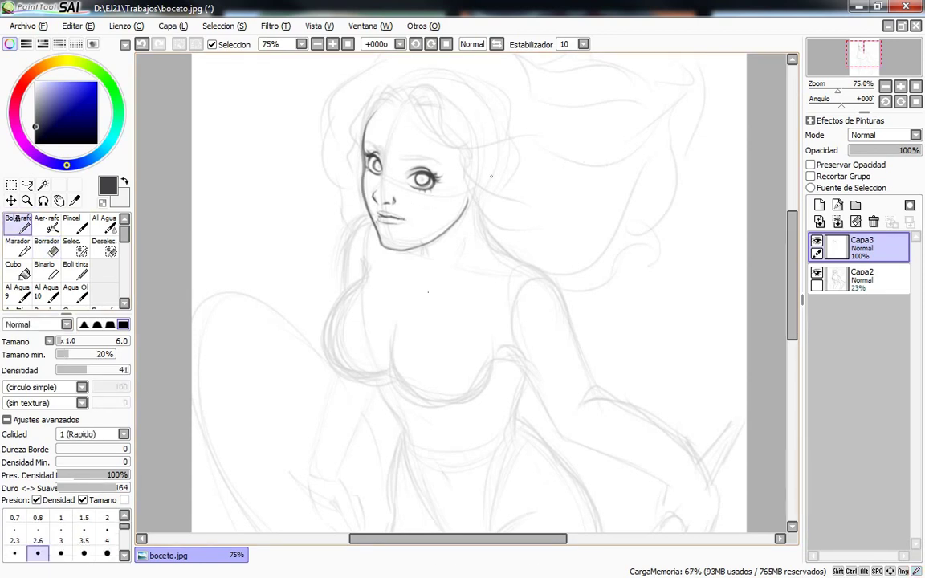
# Step: Select the lips with a lasso and adjust them with a free transform
pyautogui.press('l')
pyautogui.moveTo(376, 215); pyautogui.dragTo(378, 218)
pyautogui.hotkey('ctrl', 't')
pyautogui.press('Return')
# Step: Draw both eyebrows above the eyes in dark lines
pyautogui.press('n')
pyautogui.moveTo(402, 159); pyautogui.dragTo(417, 157)
pyautogui.moveTo(363, 145); pyautogui.dragTo(394, 141)
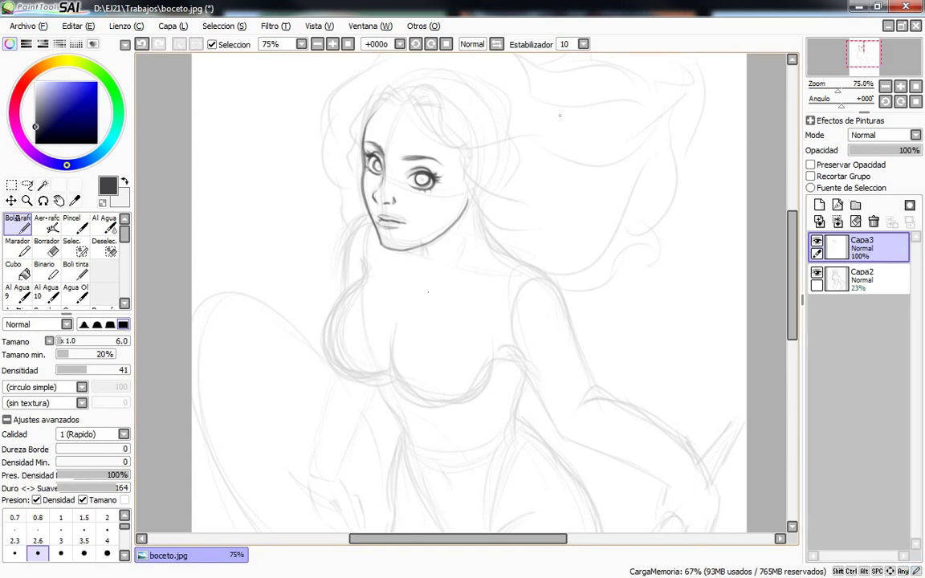
# Step: Trace the hair locks framing the face, including the parting and the curved strands beside both cheeks
pyautogui.moveTo(401, 94)
pyautogui.mouseDown()
pyautogui.moveTo(375, 138)
pyautogui.moveTo(326, 173)
pyautogui.moveTo(368, 116)
pyautogui.moveTo(406, 172)
pyautogui.moveTo(534, 193)
pyautogui.mouseUp()
pyautogui.moveTo(441, 185); pyautogui.dragTo(535, 283)
pyautogui.moveTo(446, 210); pyautogui.dragTo(530, 277)
pyautogui.moveTo(448, 233); pyautogui.dragTo(494, 261)
pyautogui.moveTo(355, 100)
pyautogui.mouseDown()
pyautogui.moveTo(302, 142)
pyautogui.moveTo(306, 201)
pyautogui.mouseUp()
pyautogui.moveTo(305, 153)
pyautogui.mouseDown()
pyautogui.moveTo(353, 98)
pyautogui.moveTo(342, 120)
pyautogui.mouseUp()
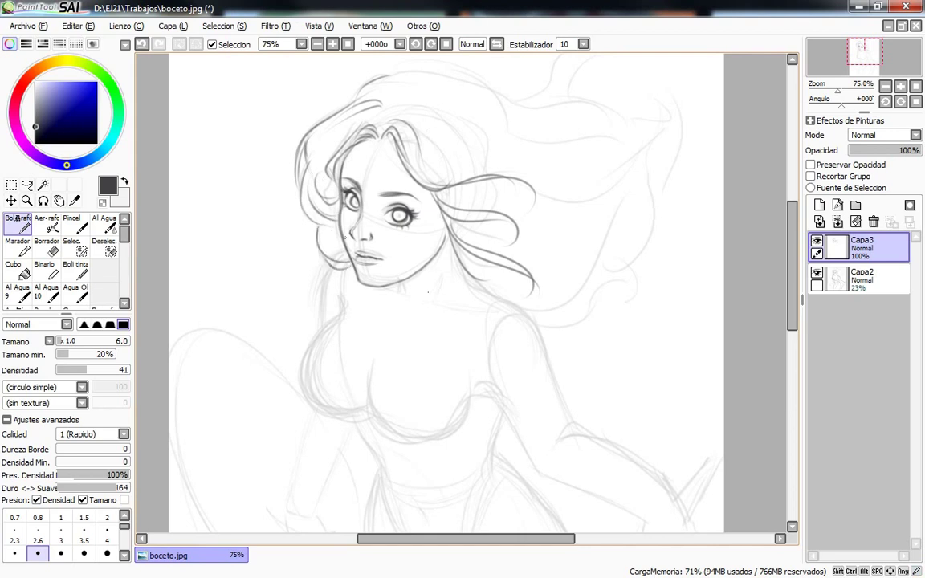
# Step: Trace the crown of the hair and the long wavy strands flowing behind the head, ending them in loose curls
pyautogui.moveTo(358, 79)
pyautogui.mouseDown()
pyautogui.moveTo(406, 67)
pyautogui.moveTo(459, 111)
pyautogui.mouseUp()
pyautogui.moveTo(421, 246)
pyautogui.mouseDown()
pyautogui.moveTo(546, 281)
pyautogui.moveTo(584, 157)
pyautogui.mouseUp()
pyautogui.moveTo(546, 223); pyautogui.dragTo(686, 126)
pyautogui.moveTo(434, 104)
pyautogui.mouseDown()
pyautogui.moveTo(513, 77)
pyautogui.moveTo(578, 82)
pyautogui.mouseUp()
pyautogui.moveTo(402, 133); pyautogui.dragTo(556, 98)
pyautogui.moveTo(463, 140); pyautogui.dragTo(555, 110)
pyautogui.moveTo(547, 79)
pyautogui.mouseDown()
pyautogui.moveTo(556, 119)
pyautogui.moveTo(591, 75)
pyautogui.mouseUp()
pyautogui.moveTo(607, 84)
pyautogui.mouseDown()
pyautogui.moveTo(620, 113)
pyautogui.moveTo(592, 115)
pyautogui.mouseUp()
pyautogui.moveTo(608, 95); pyautogui.dragTo(582, 106)
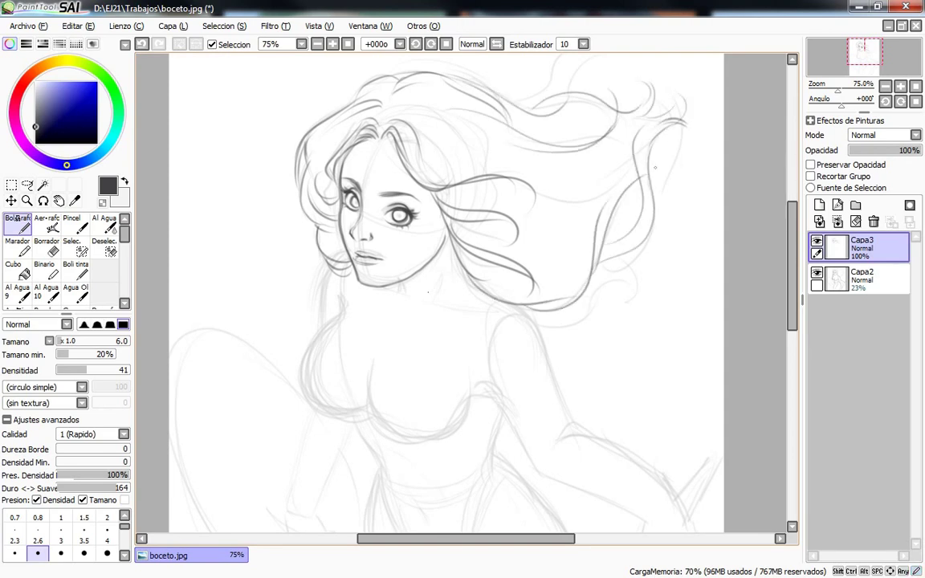
pyautogui.moveTo(537, 257); pyautogui.dragTo(488, 202)
pyautogui.hotkey('ctrl', 'z')
pyautogui.moveTo(498, 241); pyautogui.dragTo(485, 214)
# Step: Trace the far breast's outer contour in dark lines and add the curved upper edge of the top over it
pyautogui.moveTo(294, 236); pyautogui.dragTo(261, 302)
pyautogui.moveTo(319, 376)
pyautogui.mouseDown()
pyautogui.moveTo(286, 325)
pyautogui.moveTo(330, 269)
pyautogui.moveTo(306, 288)
pyautogui.moveTo(292, 319)
pyautogui.moveTo(310, 374)
pyautogui.moveTo(354, 378)
pyautogui.mouseUp()
pyautogui.moveTo(306, 289); pyautogui.dragTo(291, 322)
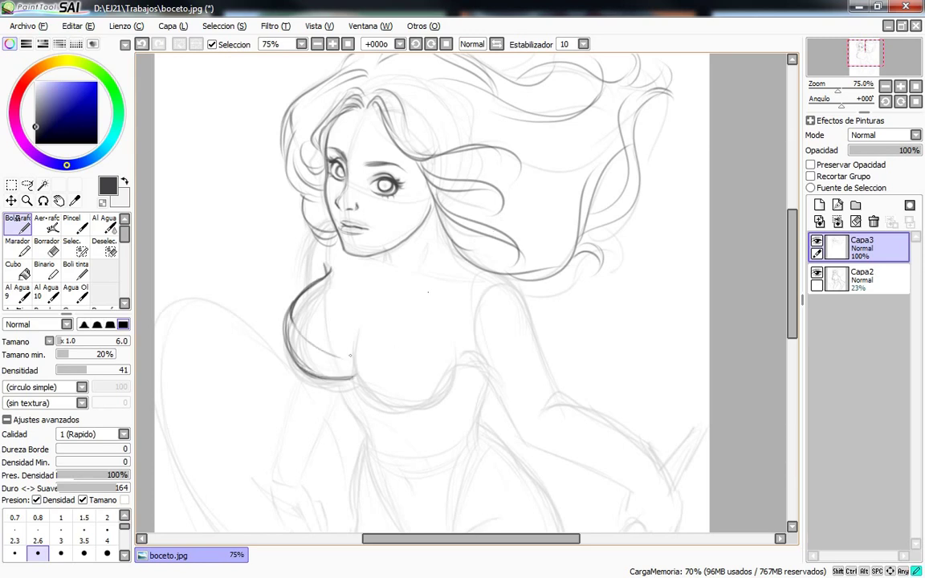
pyautogui.moveTo(306, 288); pyautogui.dragTo(291, 320)
pyautogui.moveTo(326, 265); pyautogui.dragTo(305, 285)
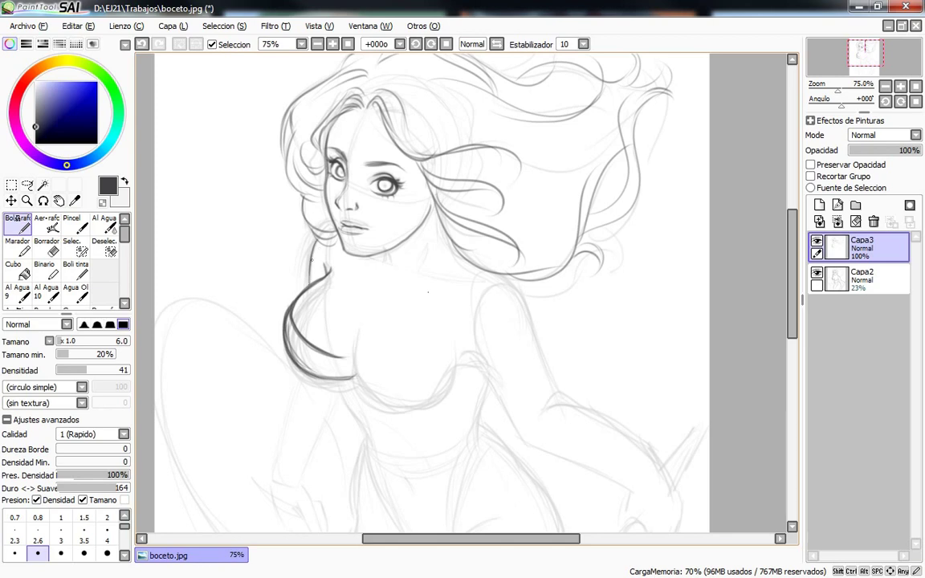
# Step: Draw the neck and collarbone lines and trace the lower contour of the near breast
pyautogui.moveTo(341, 235); pyautogui.dragTo(388, 264)
pyautogui.moveTo(389, 273); pyautogui.dragTo(427, 275)
pyautogui.moveTo(353, 379)
pyautogui.mouseDown()
pyautogui.moveTo(399, 406)
pyautogui.moveTo(432, 396)
pyautogui.moveTo(457, 366)
pyautogui.mouseUp()
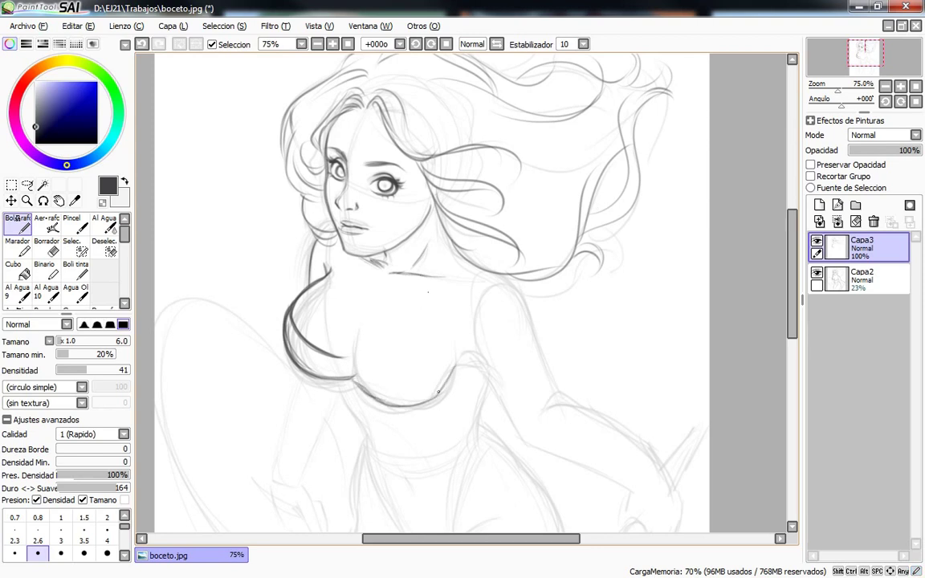
# Step: Draw the armpit line, cleavage, upper edge and shoulder straps of the top, and erase the overlap at the near strap
pyautogui.moveTo(402, 344)
pyautogui.mouseDown()
pyautogui.moveTo(305, 329)
pyautogui.moveTo(506, 409)
pyautogui.mouseUp()
pyautogui.moveTo(368, 317); pyautogui.dragTo(357, 343)
pyautogui.moveTo(393, 372)
pyautogui.mouseDown()
pyautogui.moveTo(319, 341)
pyautogui.moveTo(318, 369)
pyautogui.mouseUp()
pyautogui.moveTo(422, 369)
pyautogui.mouseDown()
pyautogui.moveTo(472, 269)
pyautogui.moveTo(392, 367)
pyautogui.mouseUp()
pyautogui.moveTo(469, 264)
pyautogui.mouseDown()
pyautogui.moveTo(393, 357)
pyautogui.moveTo(392, 406)
pyautogui.mouseUp()
pyautogui.moveTo(413, 347); pyautogui.dragTo(409, 408)
pyautogui.moveTo(330, 269); pyautogui.dragTo(311, 374)
pyautogui.press('e')
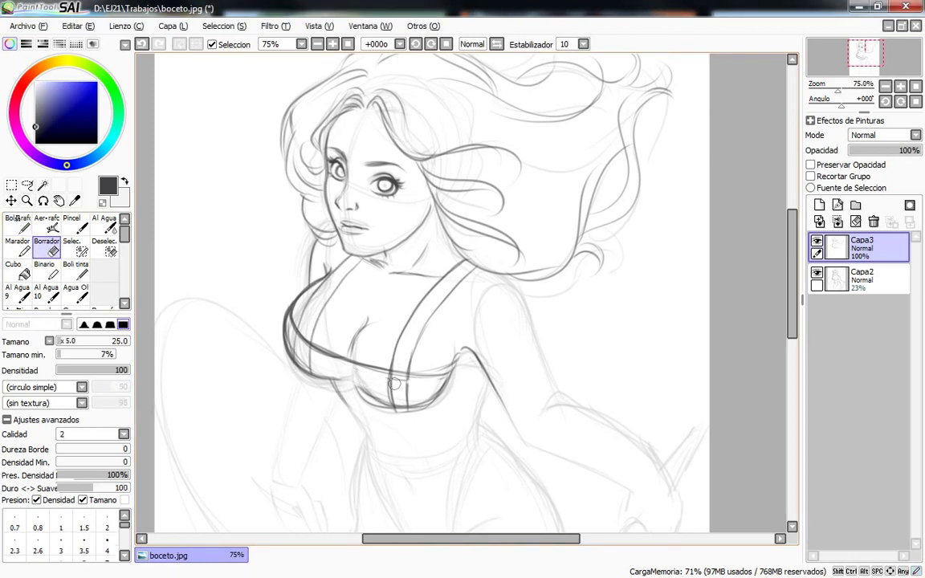
# Step: Trace both sides of the torso from beneath the bust down to the waist
pyautogui.click(18, 224)
pyautogui.moveTo(481, 375); pyautogui.dragTo(472, 444)
pyautogui.moveTo(335, 382); pyautogui.dragTo(371, 449)
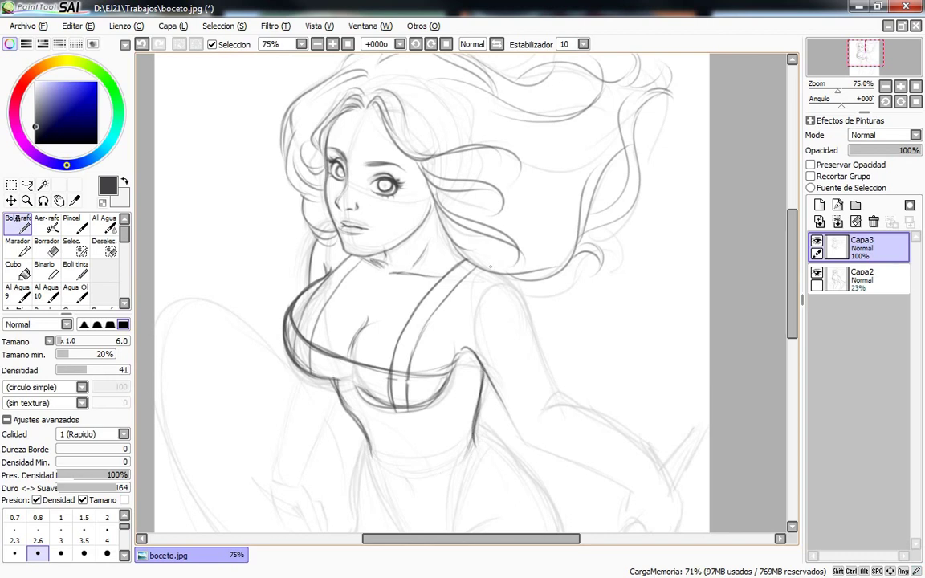
# Step: Select the far and near torso side lines in turn and transform each slightly to reshape the waist
pyautogui.press('l')
pyautogui.moveTo(331, 380); pyautogui.dragTo(325, 464)
pyautogui.hotkey('ctrl', 't')
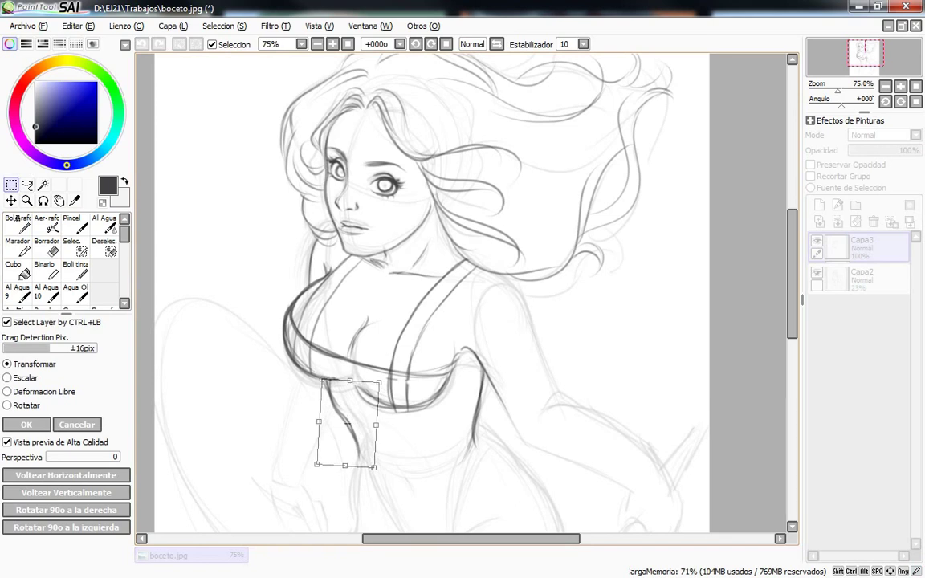
pyautogui.press('Return')
pyautogui.moveTo(345, 417); pyautogui.dragTo(464, 418)
pyautogui.hotkey('ctrl', 't')
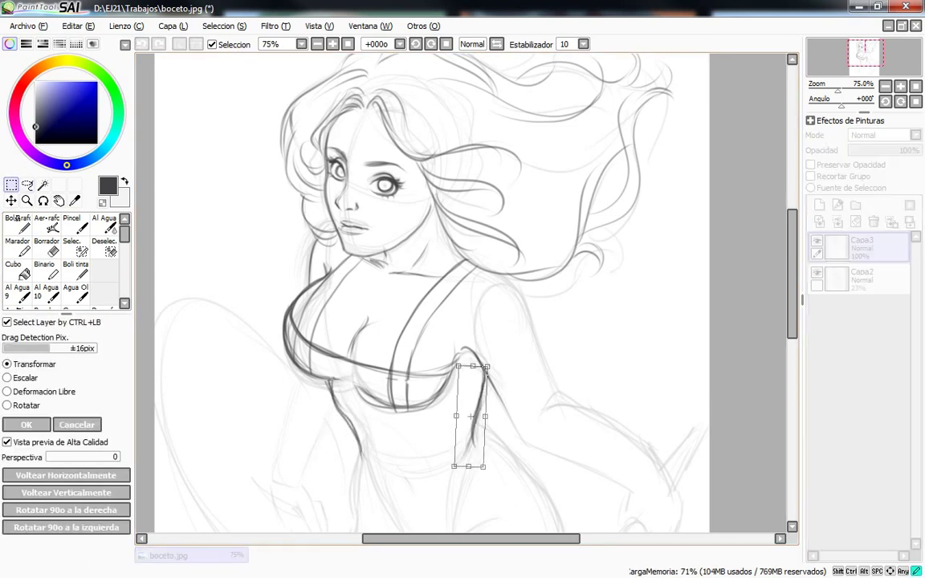
pyautogui.press('Return')
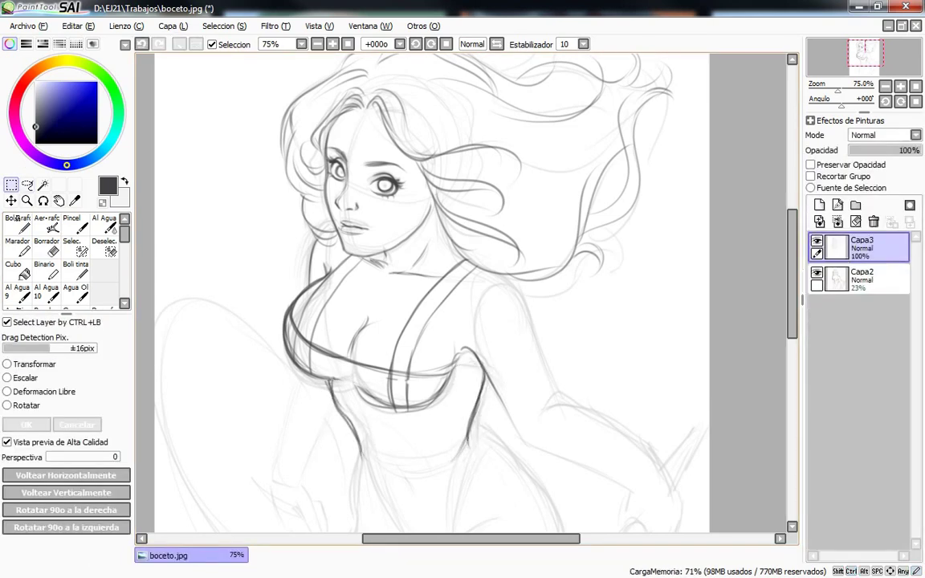
# Step: Trace both contours of the near upper arm from the shoulder and armpit down to the elbow
pyautogui.scroll(-2, 566, 270)
pyautogui.press('n')
pyautogui.moveTo(502, 218); pyautogui.dragTo(527, 285)
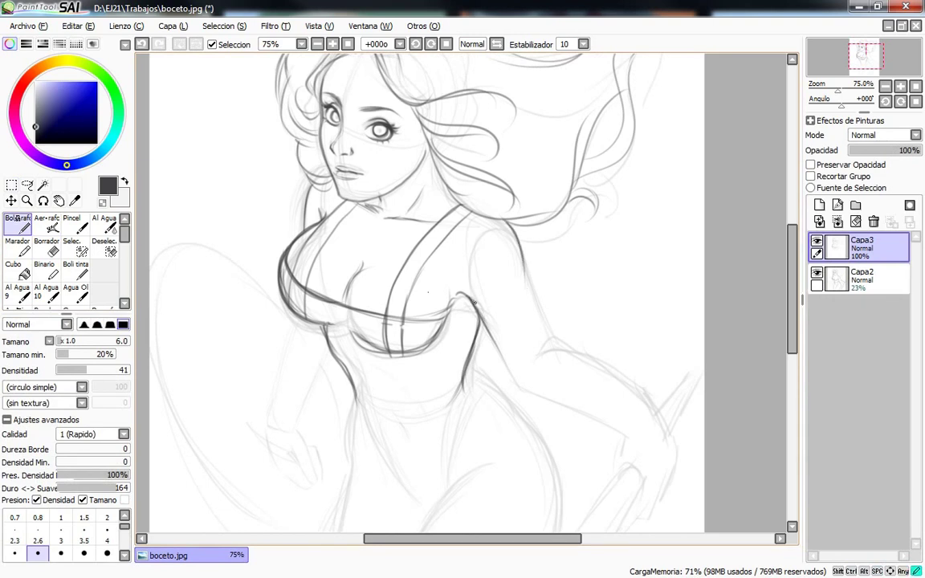
pyautogui.moveTo(483, 325); pyautogui.dragTo(522, 394)
pyautogui.moveTo(496, 244); pyautogui.dragTo(543, 317)
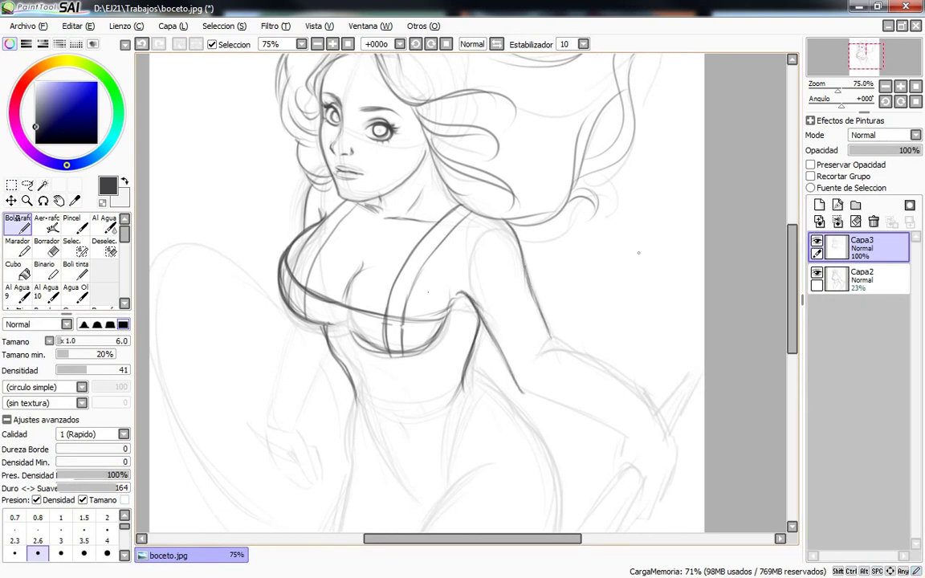
# Step: Trace both contours of the far forearm and of the near forearm from the elbow to the wrist
pyautogui.moveTo(289, 319); pyautogui.dragTo(267, 428)
pyautogui.moveTo(332, 332); pyautogui.dragTo(296, 432)
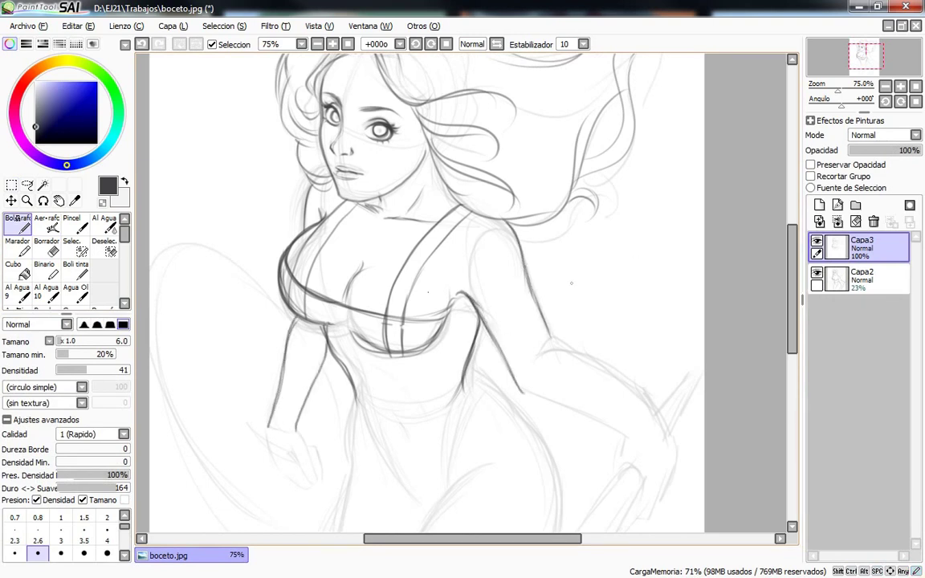
pyautogui.moveTo(619, 297); pyautogui.dragTo(604, 238)
pyautogui.moveTo(530, 285); pyautogui.dragTo(614, 374)
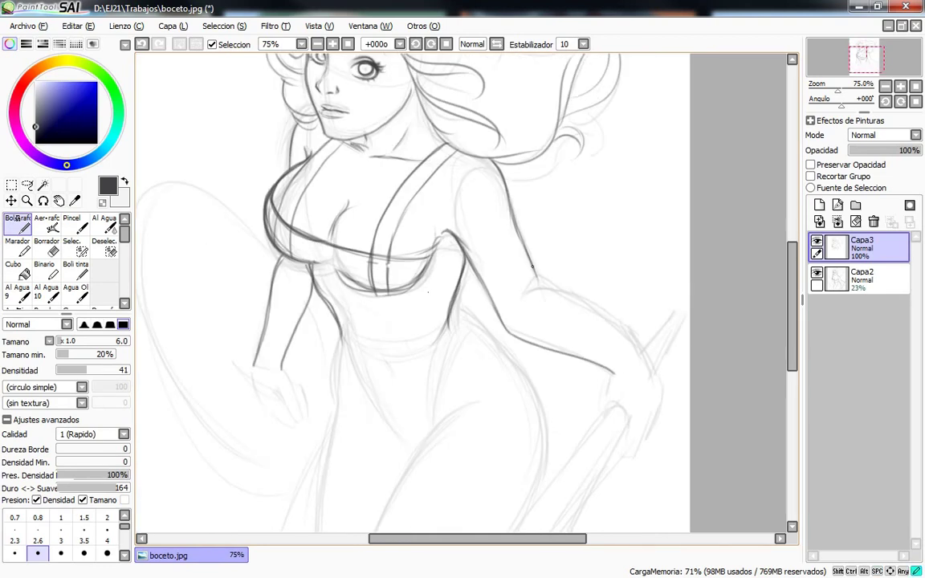
pyautogui.moveTo(518, 275); pyautogui.dragTo(654, 369)
# Step: Extend the near strap's two lines below the bust over the abdomen and strengthen the far torso contour
pyautogui.moveTo(491, 262)
pyautogui.mouseDown()
pyautogui.moveTo(482, 245)
pyautogui.moveTo(446, 231)
pyautogui.moveTo(376, 255)
pyautogui.mouseUp()
pyautogui.moveTo(272, 208)
pyautogui.mouseDown()
pyautogui.moveTo(275, 257)
pyautogui.moveTo(299, 277)
pyautogui.mouseUp()
pyautogui.moveTo(299, 135); pyautogui.dragTo(266, 204)
pyautogui.moveTo(337, 239)
pyautogui.mouseDown()
pyautogui.moveTo(349, 291)
pyautogui.moveTo(380, 305)
pyautogui.mouseUp()
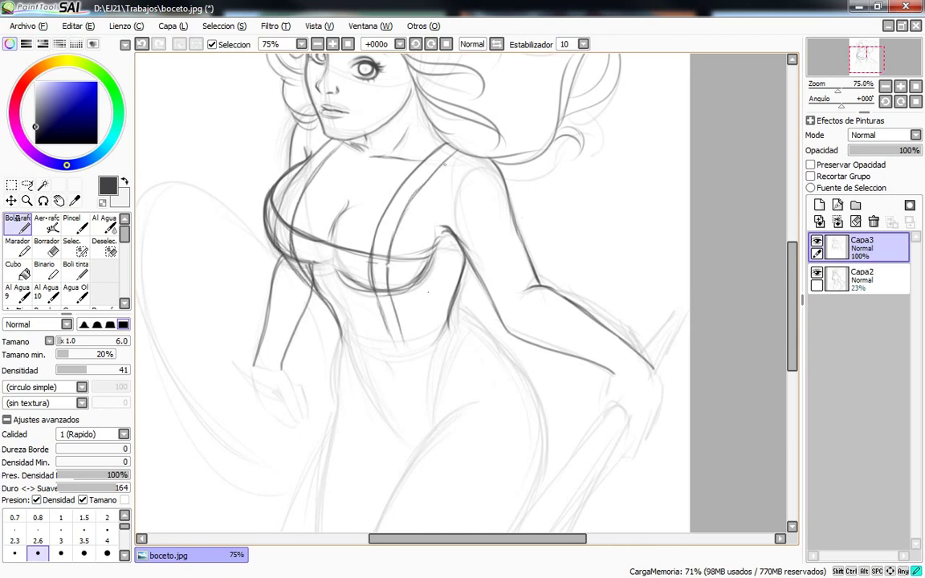
# Step: Trace the hips and the outer and inner contours of both thighs down to the canvas edge
pyautogui.scroll(3, 463, 289)
pyautogui.scroll(-3, 464, 289)
pyautogui.scroll(-3, 463, 289)
pyautogui.scroll(2, 464, 289)
pyautogui.moveTo(313, 283); pyautogui.dragTo(314, 328)
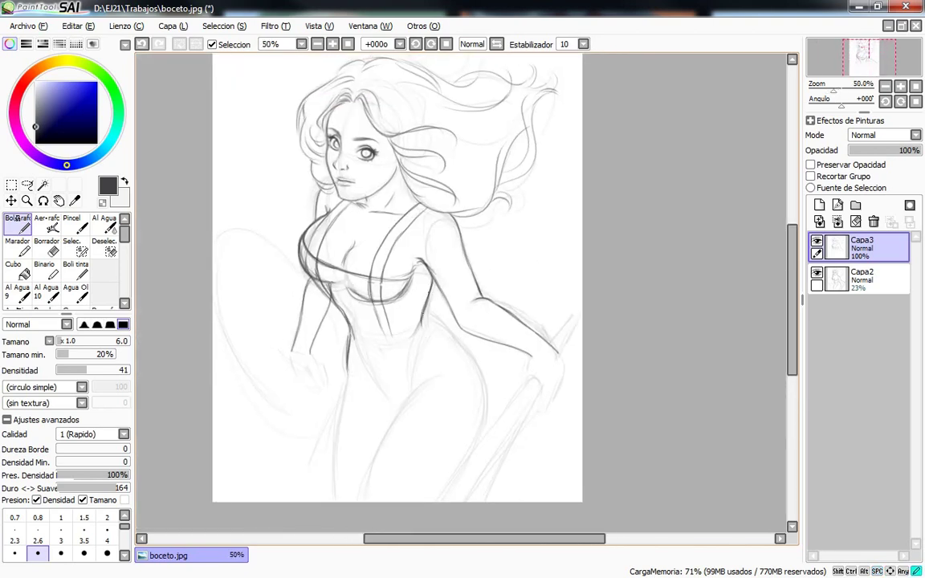
pyautogui.moveTo(427, 320); pyautogui.dragTo(437, 500)
pyautogui.moveTo(439, 374); pyautogui.dragTo(364, 500)
pyautogui.moveTo(352, 378); pyautogui.dragTo(338, 500)
pyautogui.moveTo(314, 335)
pyautogui.mouseDown()
pyautogui.moveTo(307, 377)
pyautogui.moveTo(310, 358)
pyautogui.mouseUp()
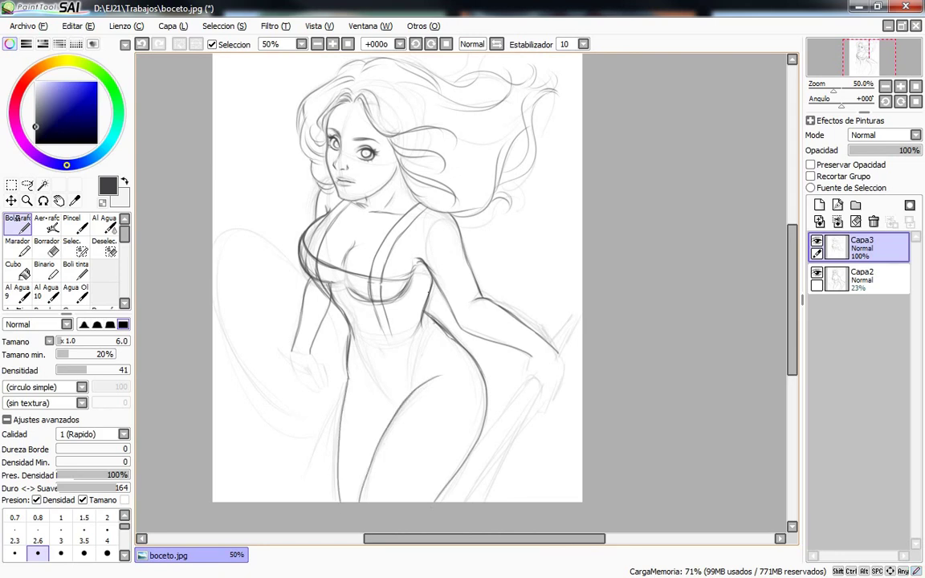
# Step: Draw curved bands wrapping around the midriff and waist between the bust and the hips
pyautogui.press('e')
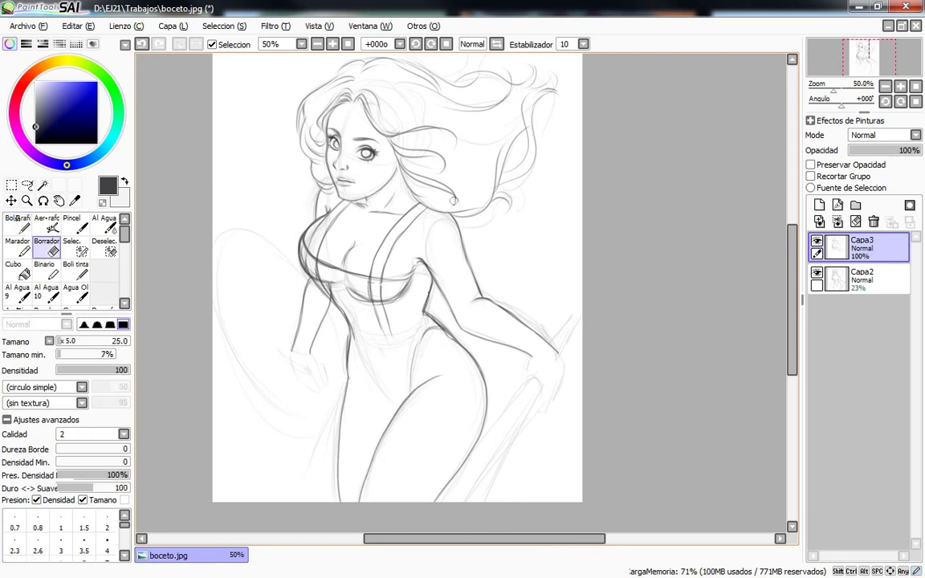
pyautogui.press('n')
pyautogui.moveTo(320, 305)
pyautogui.mouseDown()
pyautogui.moveTo(383, 286)
pyautogui.moveTo(384, 265)
pyautogui.mouseUp()
pyautogui.moveTo(311, 284); pyautogui.dragTo(368, 279)
pyautogui.moveTo(320, 313); pyautogui.dragTo(373, 299)
pyautogui.press('e')
pyautogui.press('n')
pyautogui.moveTo(312, 313); pyautogui.dragTo(387, 287)
pyautogui.moveTo(306, 286); pyautogui.dragTo(386, 266)
pyautogui.moveTo(315, 314); pyautogui.dragTo(384, 290)
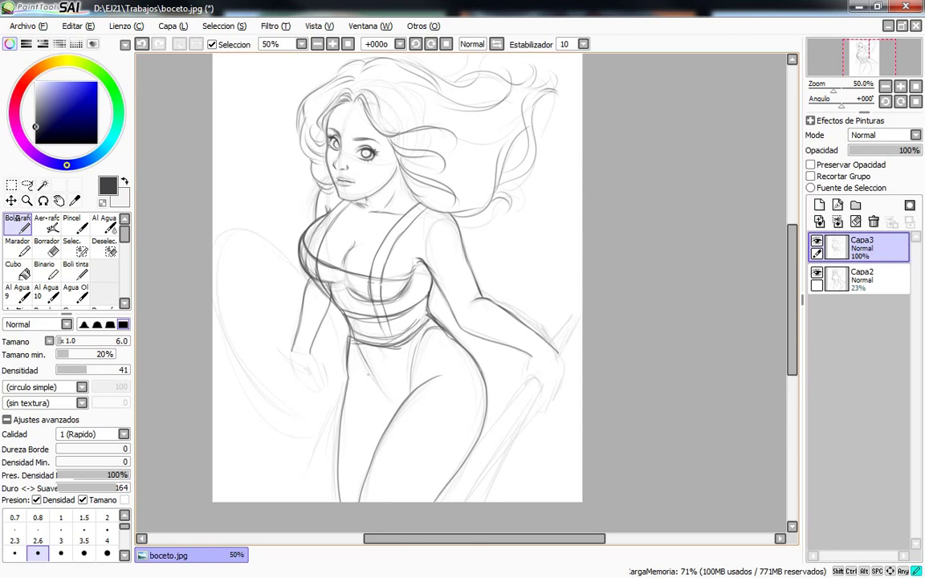
# Step: Draw the edges of the bottom garment from the waistband along the far hip to the crotch
pyautogui.moveTo(326, 337); pyautogui.dragTo(339, 346)
pyautogui.press('e')
pyautogui.press('n')
pyautogui.moveTo(316, 302); pyautogui.dragTo(312, 341)
pyautogui.moveTo(370, 341); pyautogui.dragTo(392, 349)
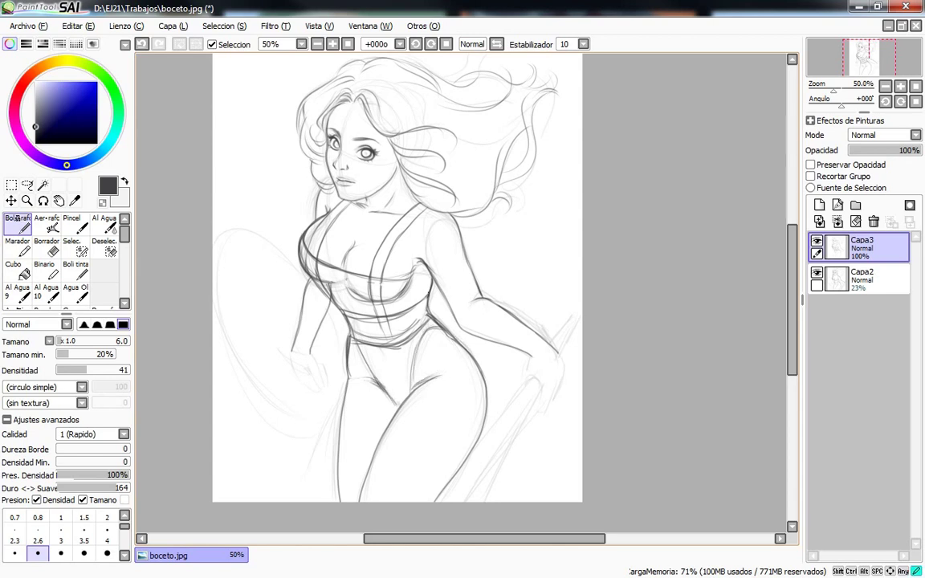
# Step: Draw pointed shoulder spikes on both sides and outline the near hand
pyautogui.moveTo(346, 264)
pyautogui.mouseDown()
pyautogui.moveTo(351, 232)
pyautogui.moveTo(430, 184)
pyautogui.mouseUp()
pyautogui.moveTo(377, 198); pyautogui.dragTo(434, 170)
pyautogui.moveTo(306, 225)
pyautogui.mouseDown()
pyautogui.moveTo(292, 170)
pyautogui.moveTo(299, 178)
pyautogui.mouseUp()
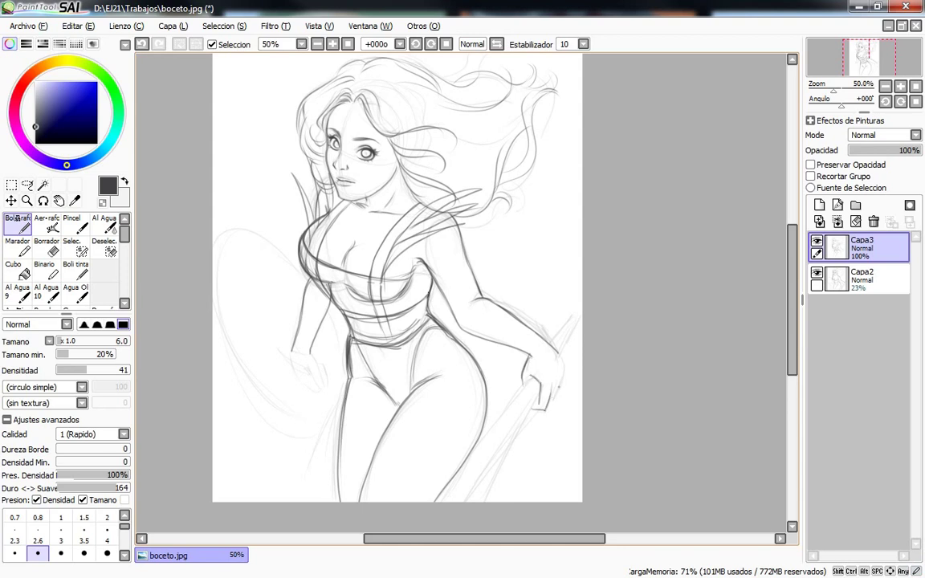
# Step: Change the drawing colour to a lighter grey and trace the far hand with its fingers
pyautogui.press('x')
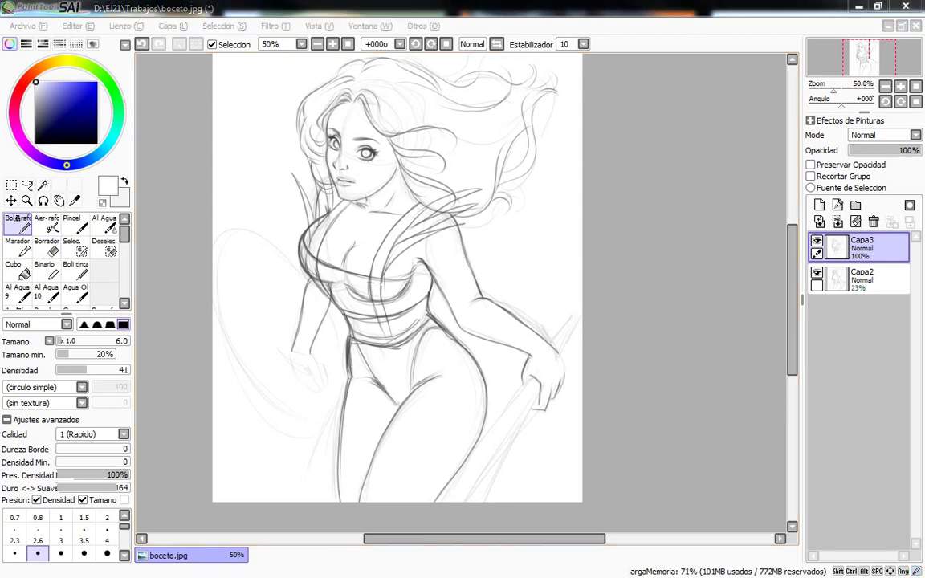
pyautogui.press('x')
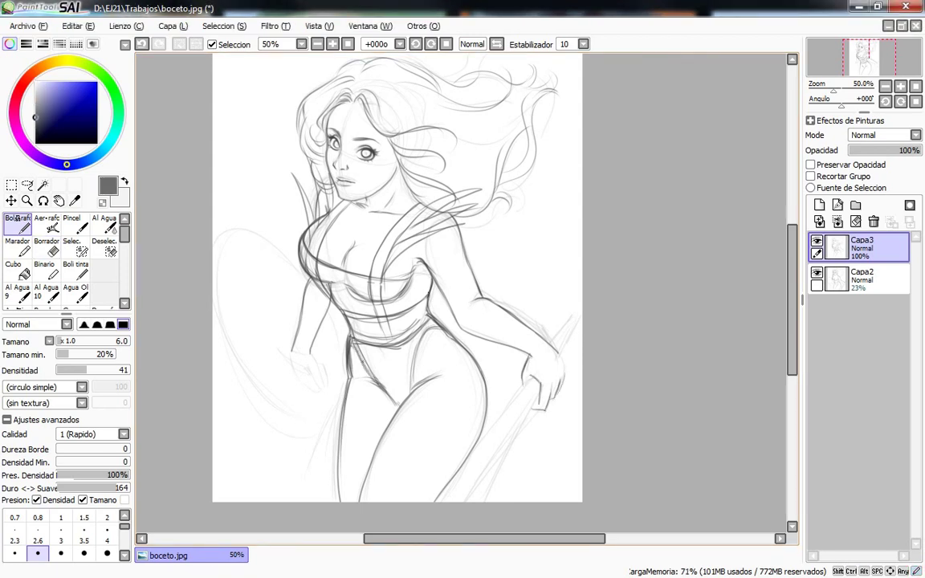
pyautogui.moveTo(281, 319)
pyautogui.mouseDown()
pyautogui.moveTo(291, 351)
pyautogui.moveTo(281, 343)
pyautogui.moveTo(294, 355)
pyautogui.mouseUp()
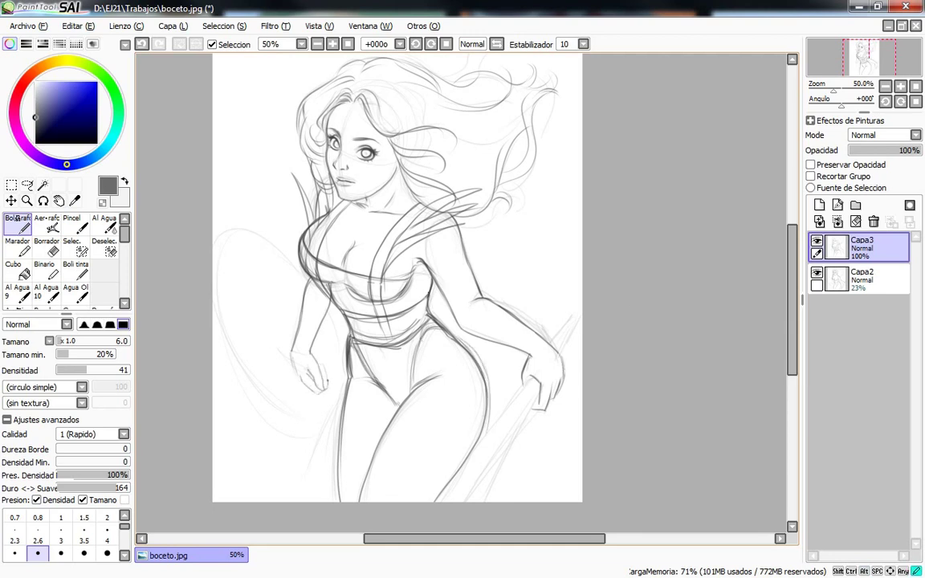
pyautogui.moveTo(264, 317); pyautogui.dragTo(269, 342)
# Step: Draw the sword's crossguard, its pommel behind the near hand and both edges of the blade
pyautogui.moveTo(514, 376); pyautogui.dragTo(543, 429)
pyautogui.moveTo(569, 330); pyautogui.dragTo(559, 359)
pyautogui.moveTo(534, 408); pyautogui.dragTo(492, 500)
pyautogui.moveTo(504, 422); pyautogui.dragTo(441, 499)
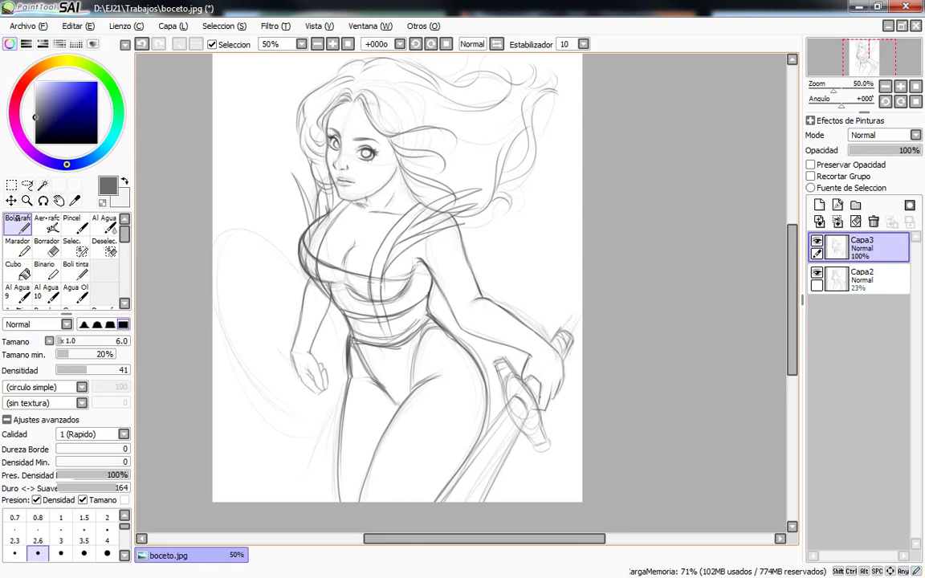
# Step: Select the sword's pommel and transform it to sit closer behind the near hand
pyautogui.press('m')
pyautogui.moveTo(546, 333); pyautogui.dragTo(575, 371)
pyautogui.hotkey('ctrl', 't')
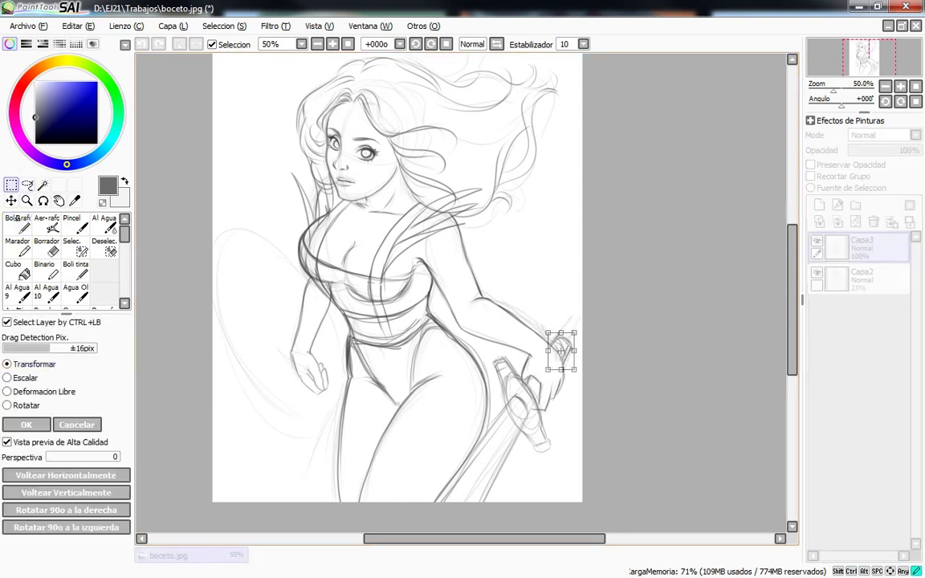
pyautogui.press('Return')
pyautogui.press('e')
pyautogui.press('n')
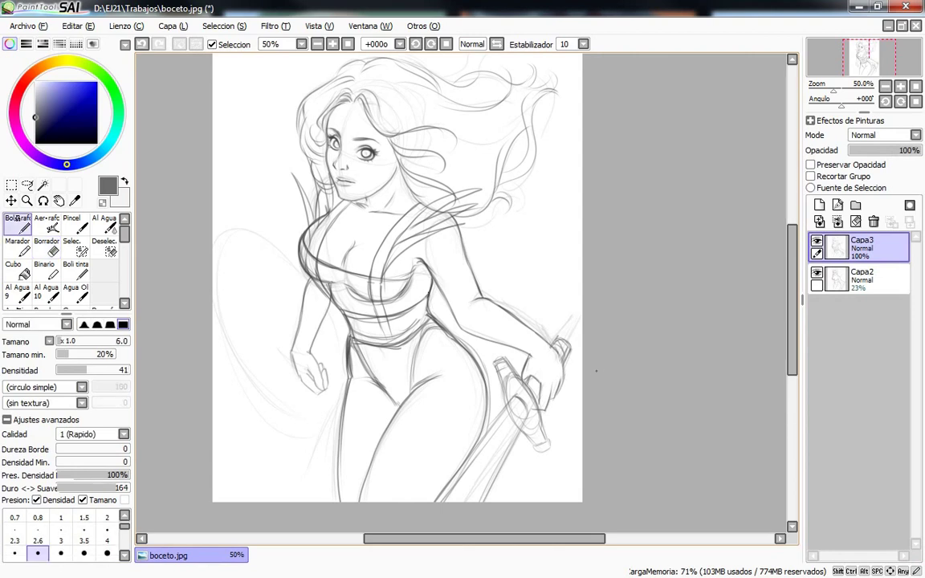
# Step: Draw the shield's double curved rim and the bands across the far forearm
pyautogui.moveTo(231, 220); pyautogui.dragTo(282, 392)
pyautogui.moveTo(215, 341); pyautogui.dragTo(297, 395)
pyautogui.moveTo(233, 210)
pyautogui.mouseDown()
pyautogui.moveTo(195, 261)
pyautogui.moveTo(253, 361)
pyautogui.mouseUp()
pyautogui.moveTo(294, 386); pyautogui.dragTo(241, 215)
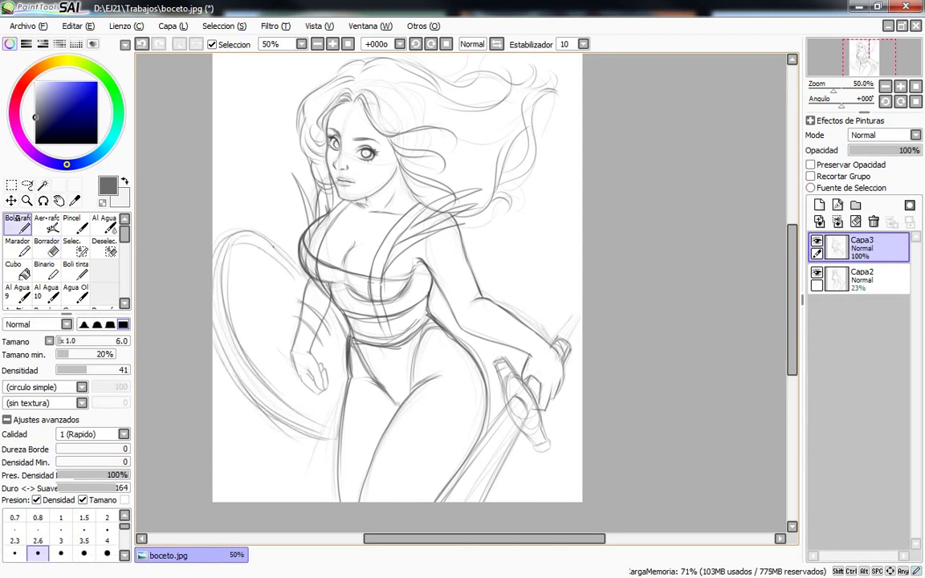
pyautogui.moveTo(297, 395); pyautogui.dragTo(195, 312)
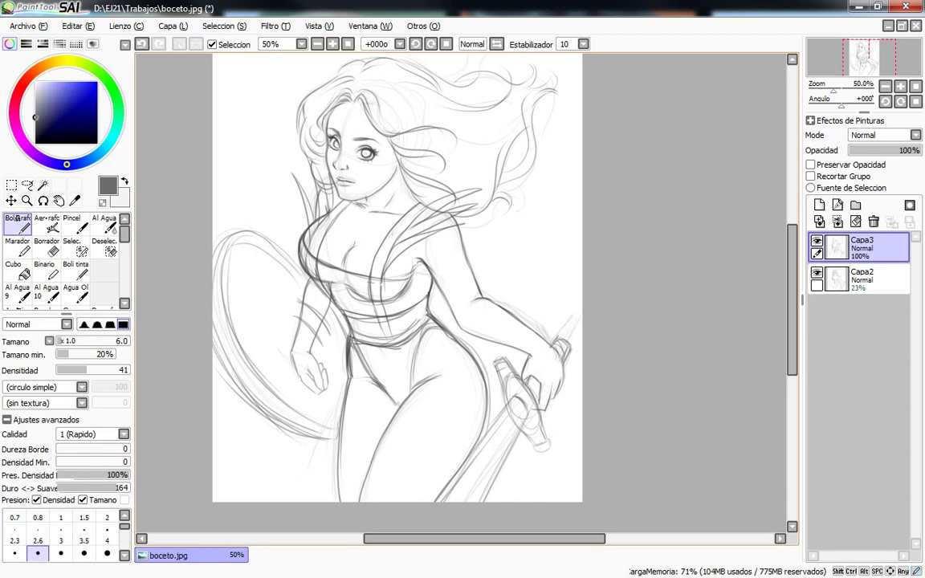
# Step: Add a line at the far shoulder spikes and draw finer flowing strands throughout the hair
pyautogui.moveTo(289, 232); pyautogui.dragTo(276, 199)
pyautogui.scroll(2, 594, 169)
pyautogui.moveTo(397, 114); pyautogui.dragTo(346, 149)
pyautogui.moveTo(462, 139)
pyautogui.mouseDown()
pyautogui.moveTo(374, 197)
pyautogui.moveTo(407, 185)
pyautogui.mouseUp()
pyautogui.moveTo(443, 69); pyautogui.dragTo(401, 105)
pyautogui.moveTo(563, 135); pyautogui.dragTo(539, 178)
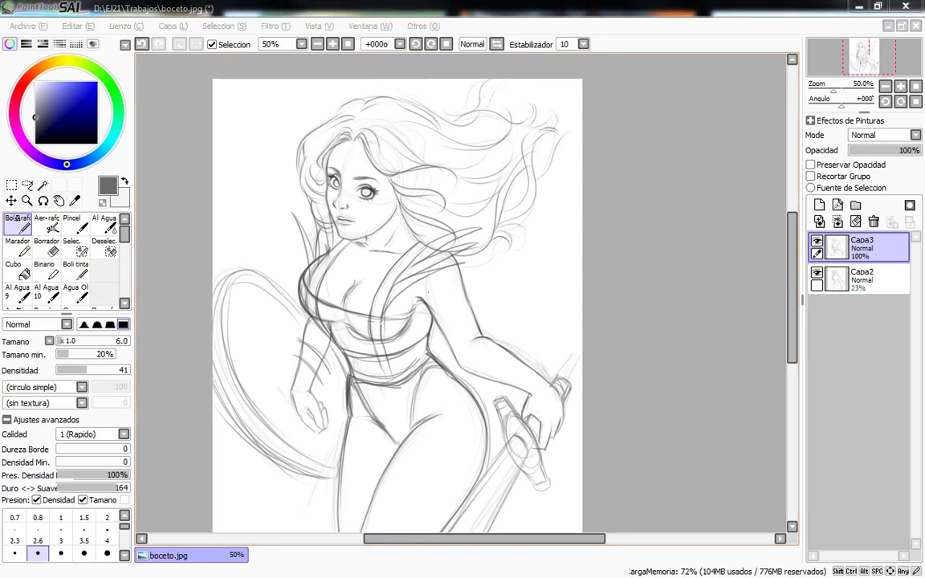
# Step: Draw the shield's arm straps and grip around the far forearm and add its inner ring
pyautogui.moveTo(285, 326)
pyautogui.mouseDown()
pyautogui.moveTo(249, 358)
pyautogui.moveTo(256, 353)
pyautogui.mouseUp()
pyautogui.moveTo(274, 318)
pyautogui.mouseDown()
pyautogui.moveTo(253, 330)
pyautogui.moveTo(294, 349)
pyautogui.mouseUp()
pyautogui.moveTo(257, 314); pyautogui.dragTo(245, 321)
pyautogui.moveTo(302, 352); pyautogui.dragTo(292, 368)
pyautogui.moveTo(276, 315); pyautogui.dragTo(224, 385)
pyautogui.moveTo(252, 285); pyautogui.dragTo(236, 297)
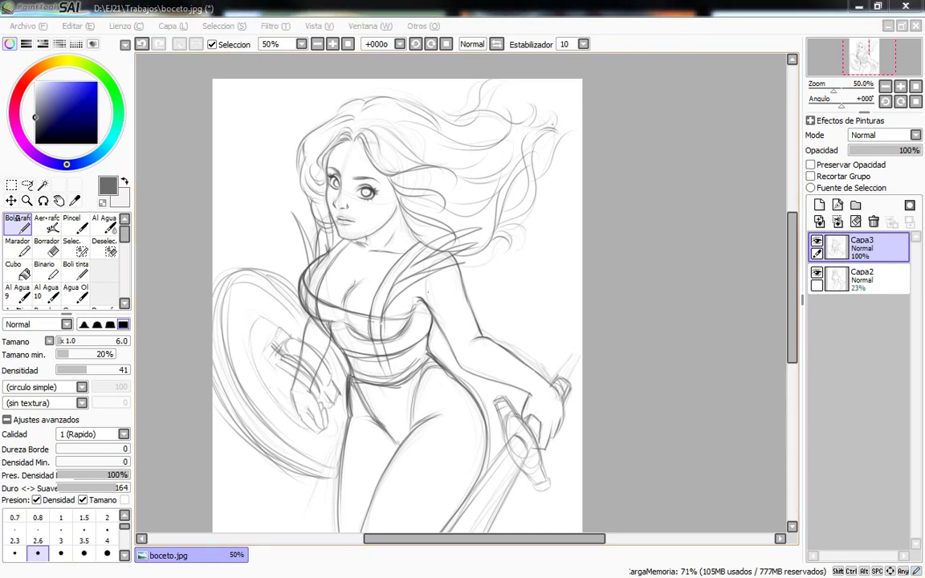
# Step: Mirror the view, then select the near hip and thigh lines and transform them to reshape the leg
pyautogui.press('h')
pyautogui.press('a')
pyautogui.moveTo(562, 322); pyautogui.dragTo(552, 296)
pyautogui.moveTo(462, 323)
pyautogui.mouseDown()
pyautogui.moveTo(434, 341)
pyautogui.moveTo(459, 323)
pyautogui.mouseUp()
pyautogui.hotkey('ctrl', 't')
pyautogui.moveTo(386, 502); pyautogui.dragTo(355, 472)
pyautogui.press('Return')
pyautogui.click(47, 241)
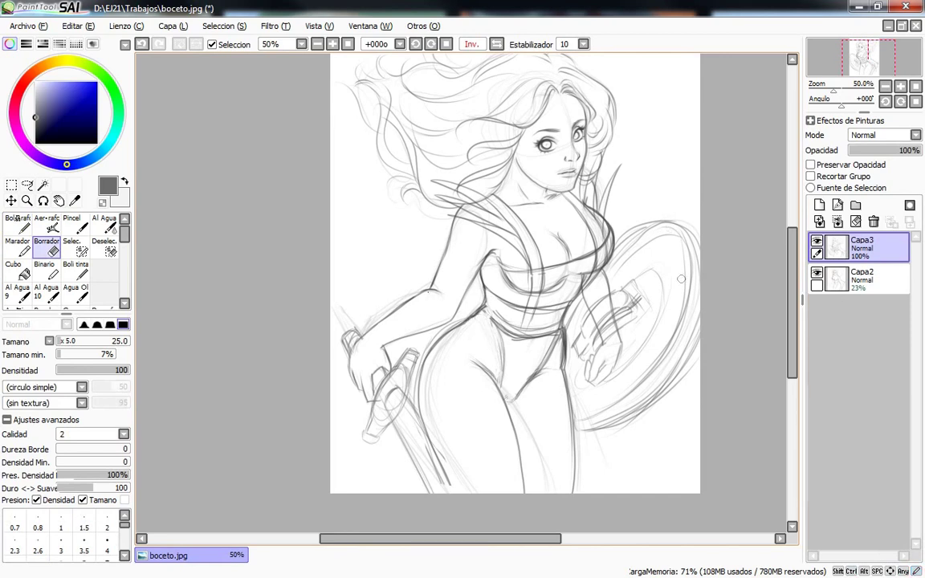
# Step: Draw the curved front panel of the bottom garment below the waistband and restore the unmirrored view
pyautogui.press('n')
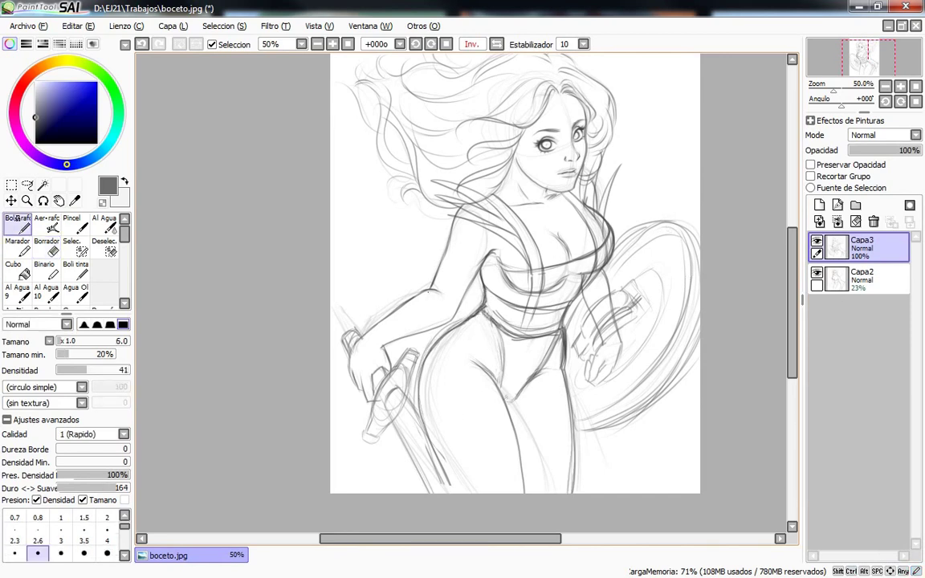
pyautogui.moveTo(548, 341); pyautogui.dragTo(523, 374)
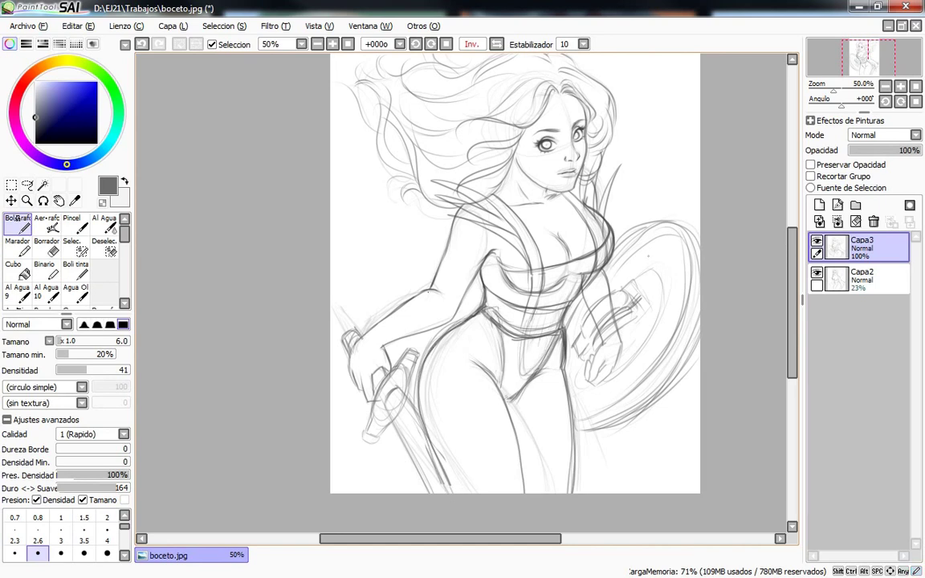
pyautogui.press('h')
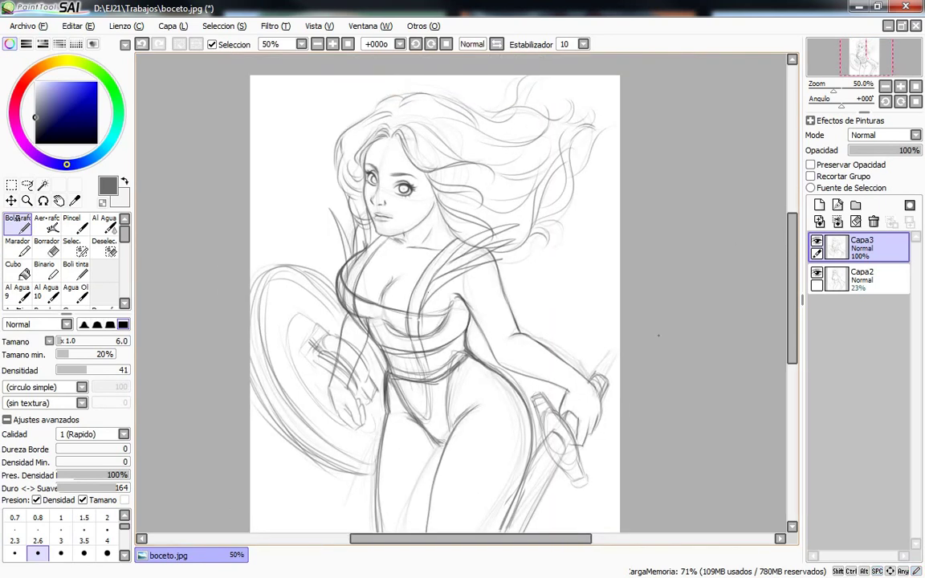
# Step: Hatch rough shading across the waist band, densest at the near side
pyautogui.moveTo(392, 319); pyautogui.dragTo(425, 346)
pyautogui.moveTo(423, 300); pyautogui.dragTo(418, 339)
pyautogui.moveTo(362, 326)
pyautogui.mouseDown()
pyautogui.moveTo(416, 308)
pyautogui.moveTo(415, 315)
pyautogui.mouseUp()
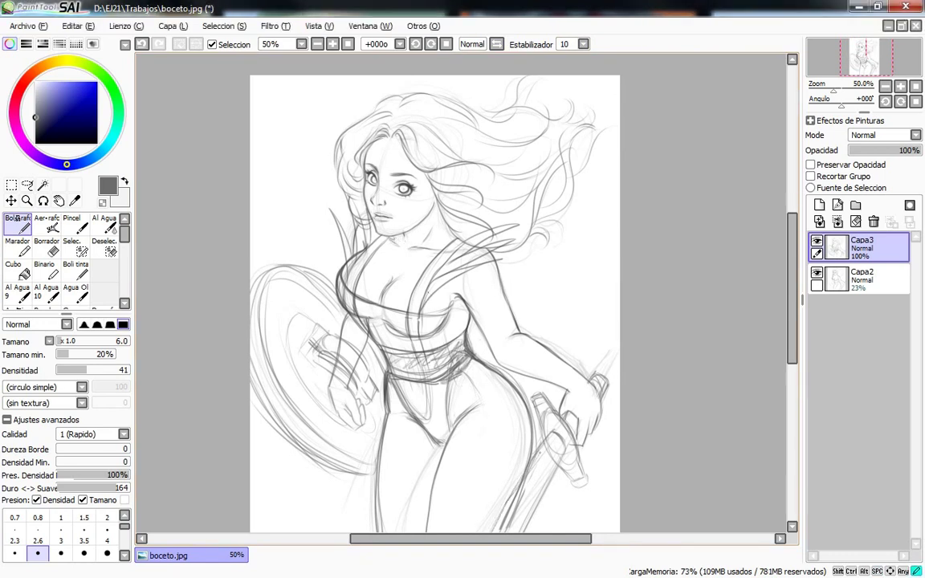
# Step: Touch up the near thigh lines and clean up the area around the sword's pommel
pyautogui.moveTo(465, 454); pyautogui.dragTo(463, 404)
pyautogui.press('e')
pyautogui.moveTo(556, 333); pyautogui.dragTo(564, 377)
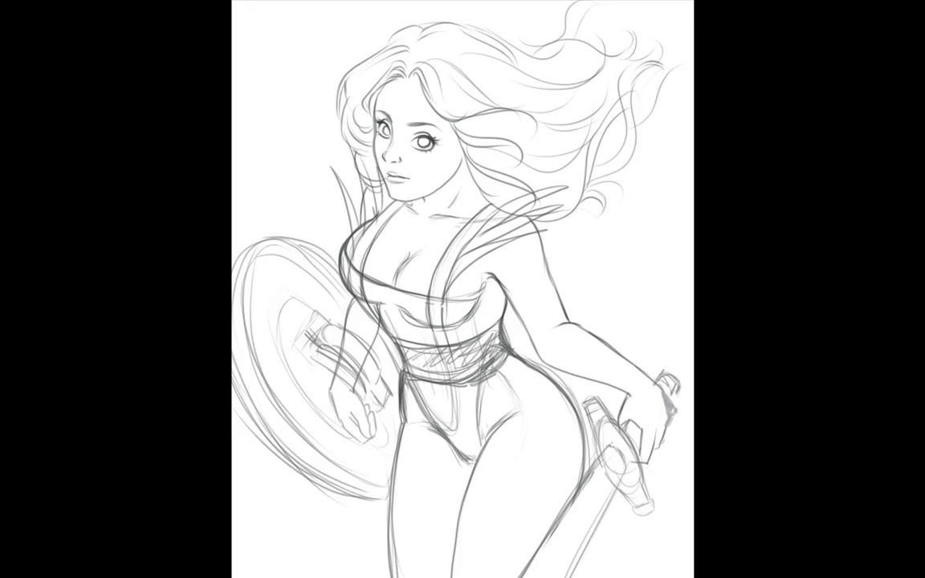